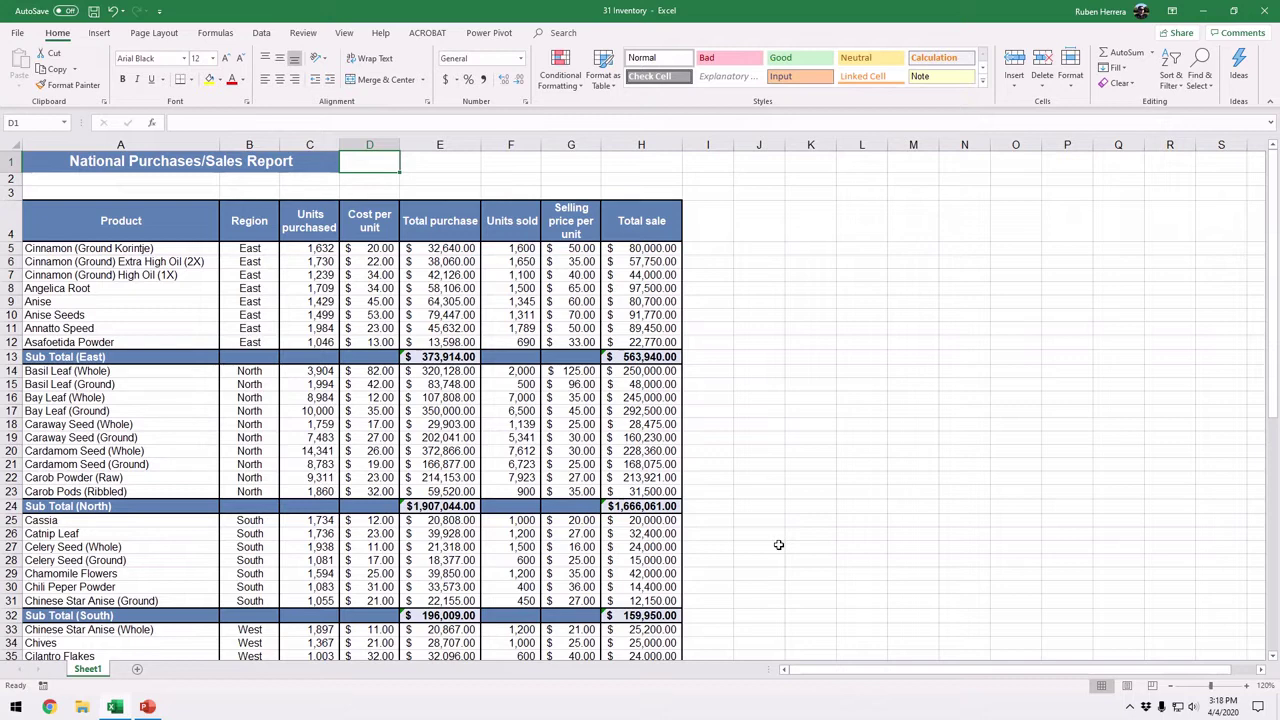
pyautogui.click(376, 168)
pyautogui.click(376, 168)
pyautogui.click(376, 168)
pyautogui.click(376, 168)
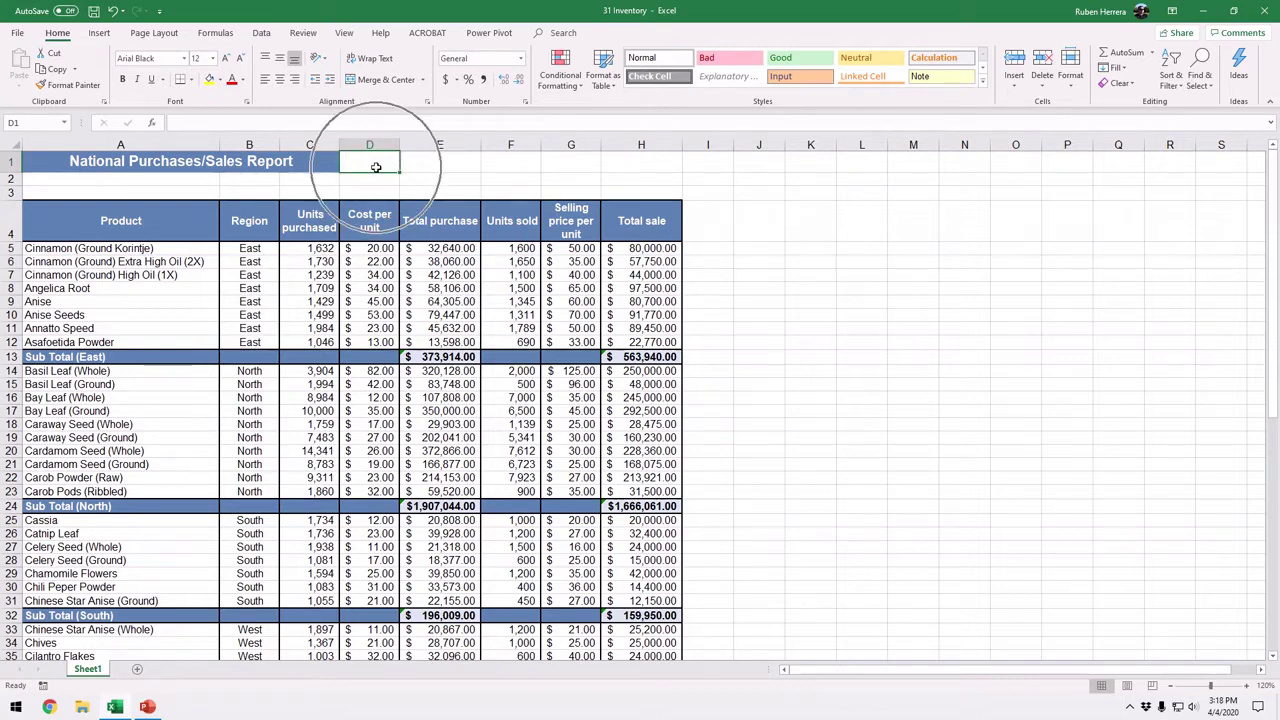
pyautogui.click(376, 167)
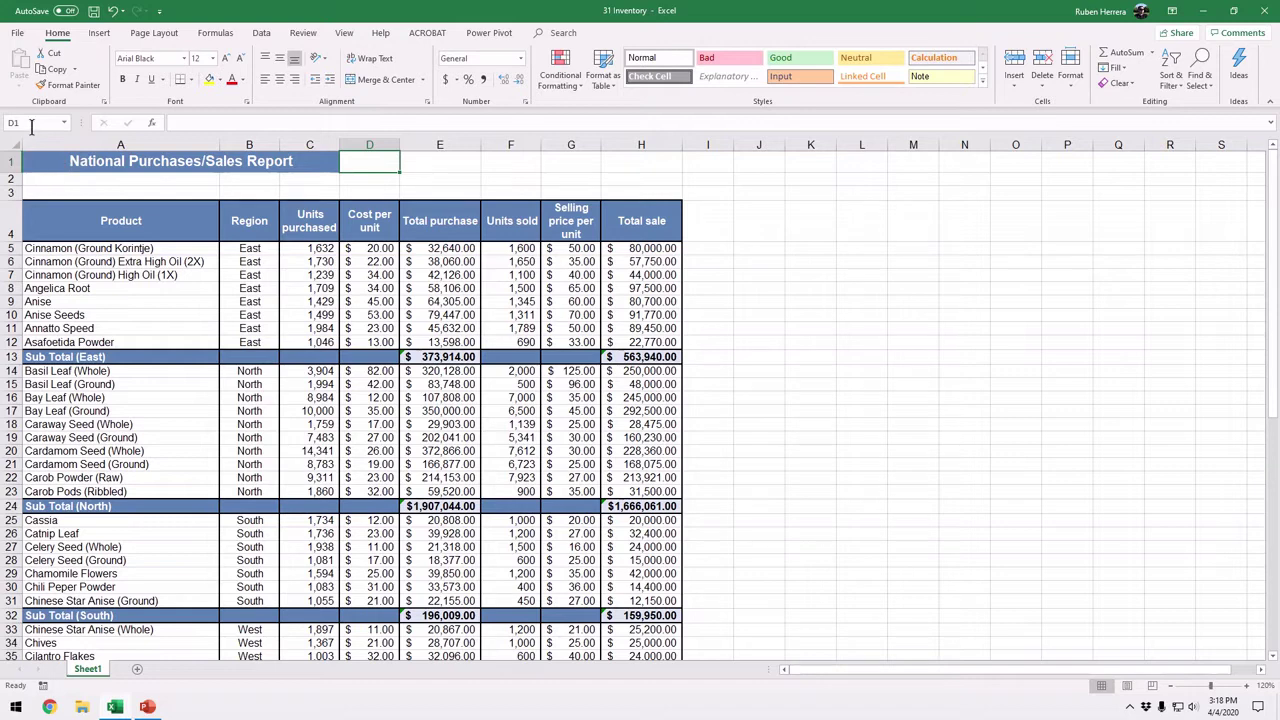
pyautogui.press('ctrl')
pyautogui.press('ctrl')
pyautogui.press('ctrl')
pyautogui.press('ctrl')
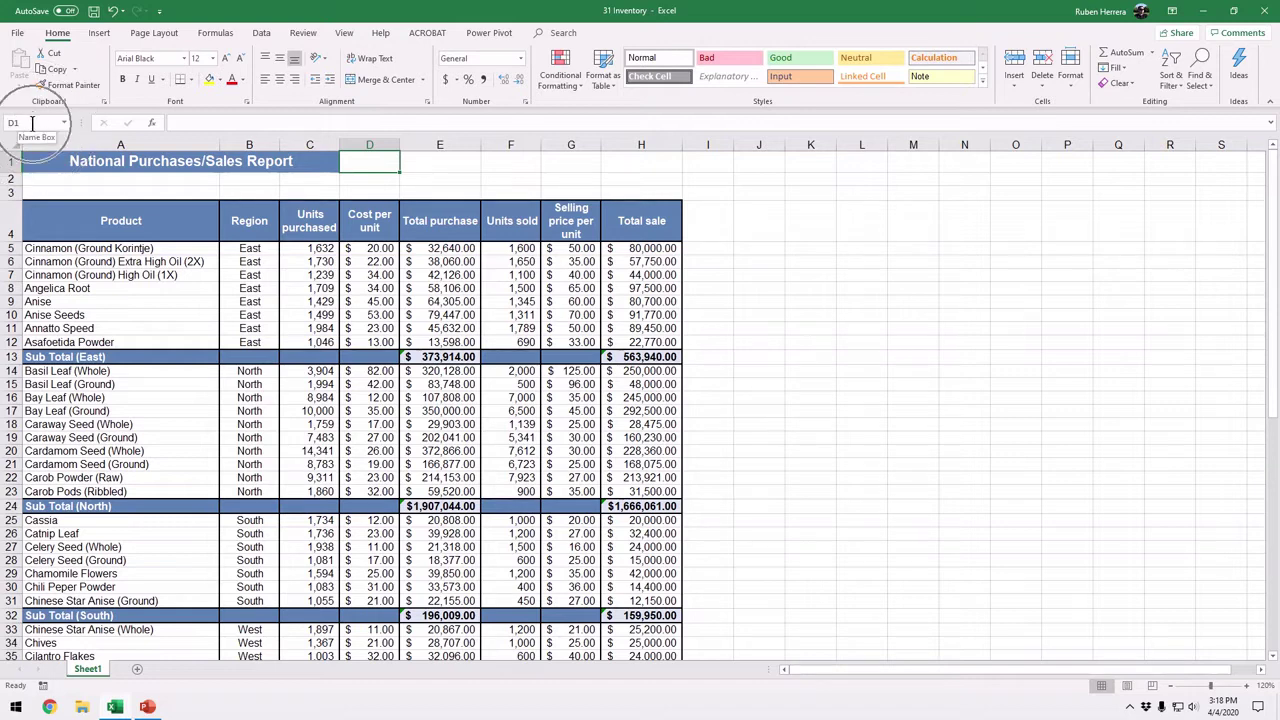
pyautogui.press('ctrl')
pyautogui.press('ctrl')
pyautogui.press('ctrl')
pyautogui.press('ctrl')
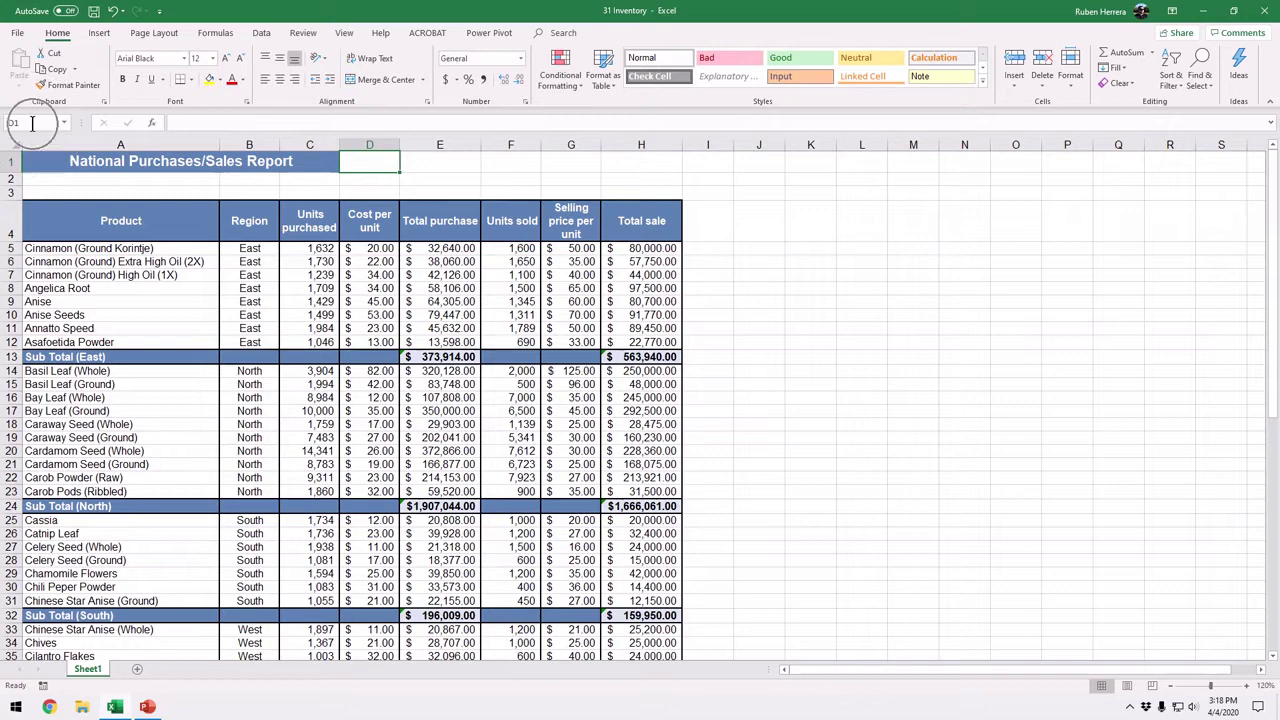
pyautogui.press('ctrl')
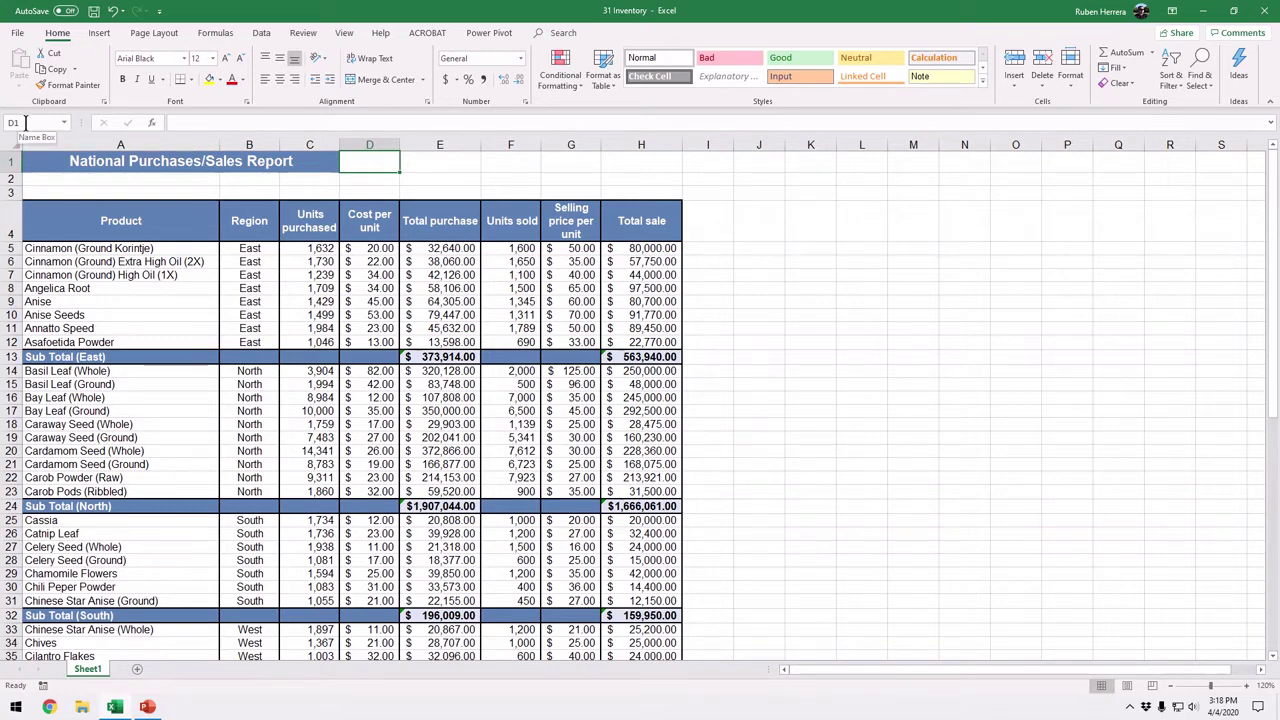
# - Examine the report's title, East purchase subtotal, and columns from Region through Total sale
pyautogui.click(293, 161)
pyautogui.click(441, 357)
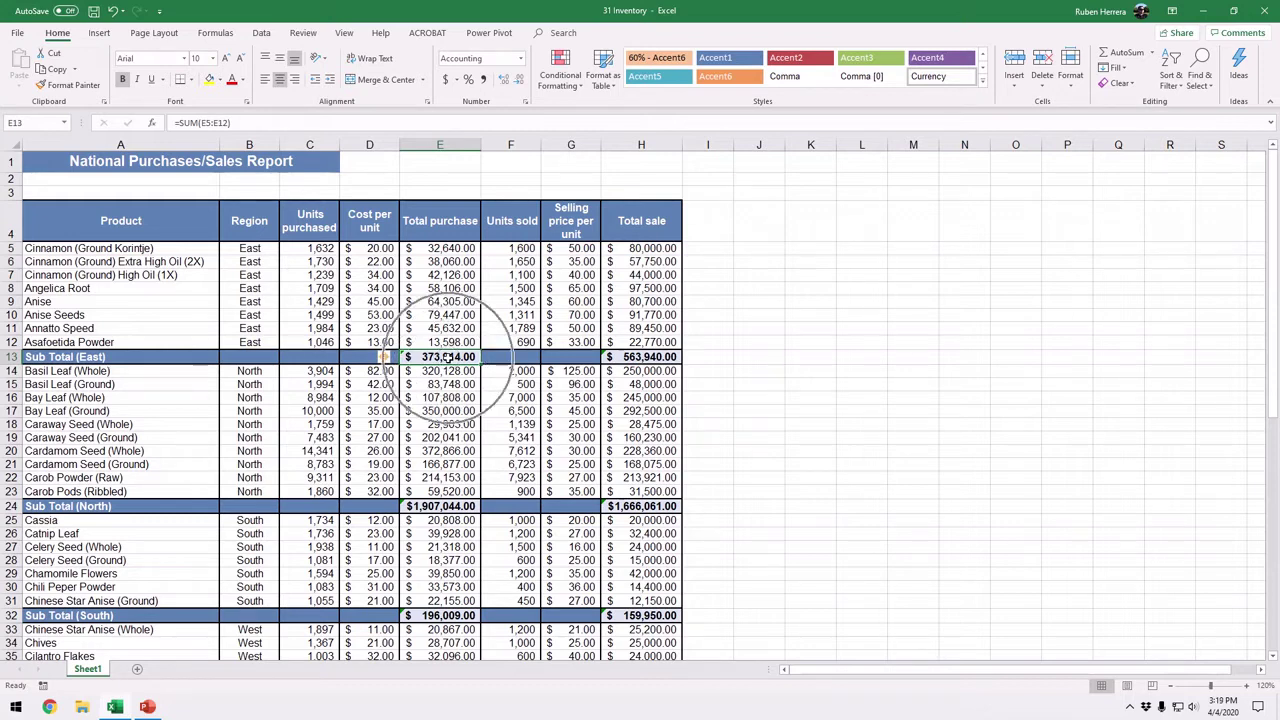
pyautogui.moveTo(250, 224); pyautogui.dragTo(380, 548)
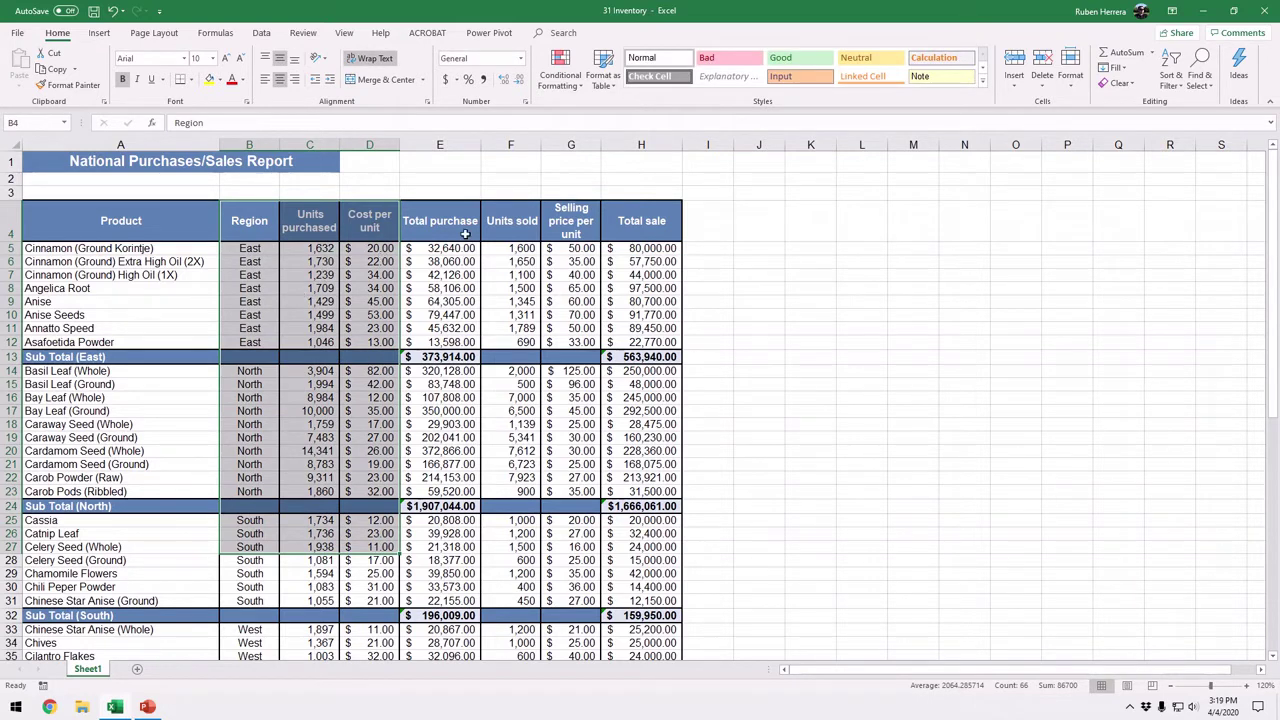
pyautogui.moveTo(448, 215); pyautogui.dragTo(435, 605)
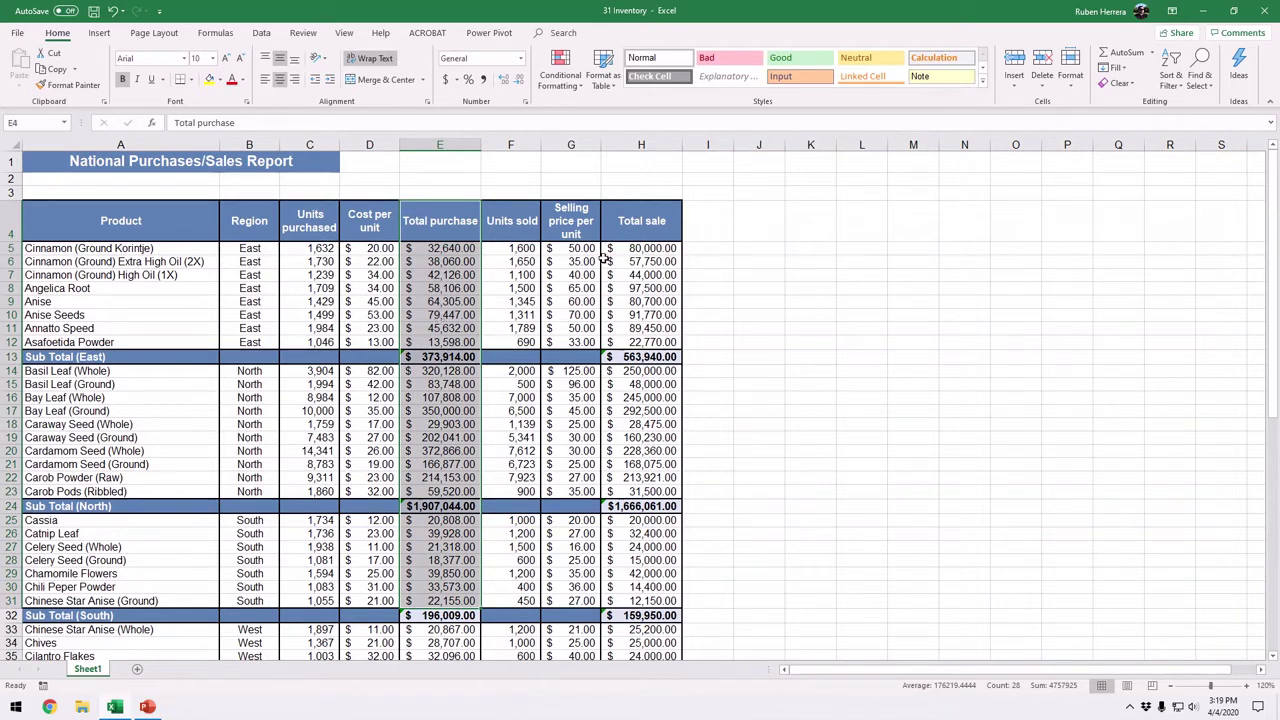
pyautogui.moveTo(509, 230); pyautogui.dragTo(590, 568)
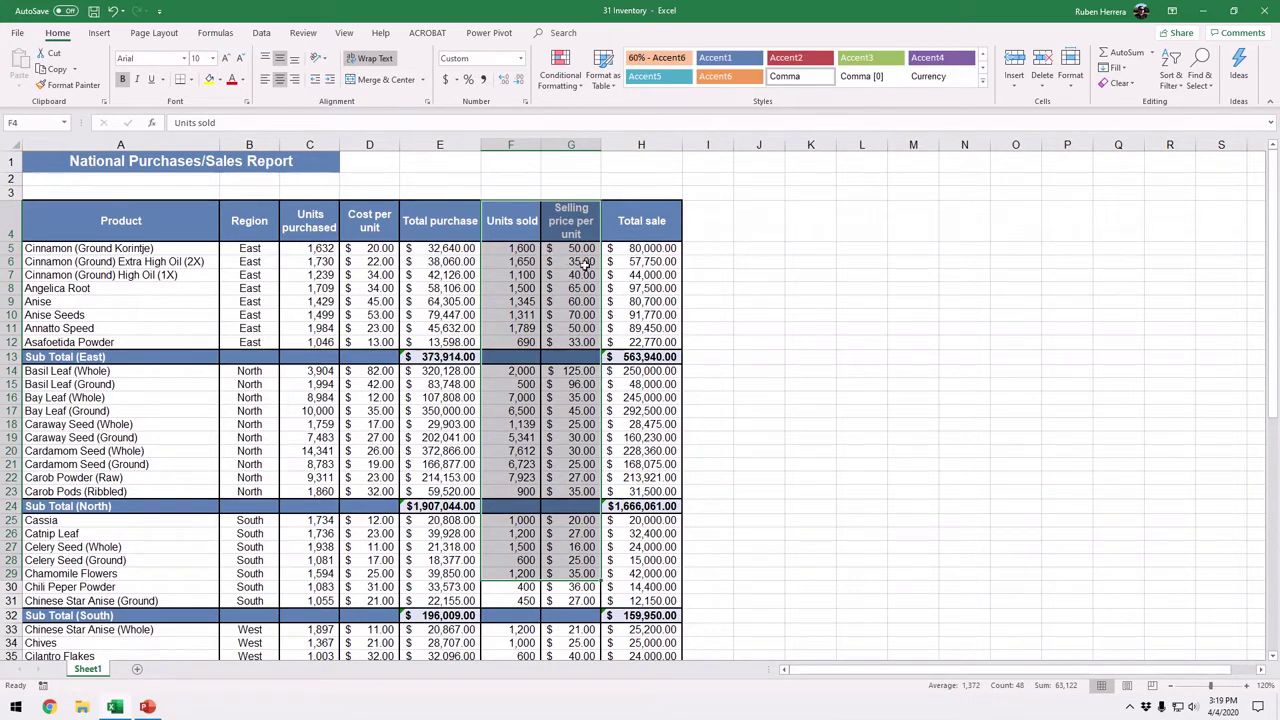
pyautogui.moveTo(649, 222); pyautogui.dragTo(657, 518)
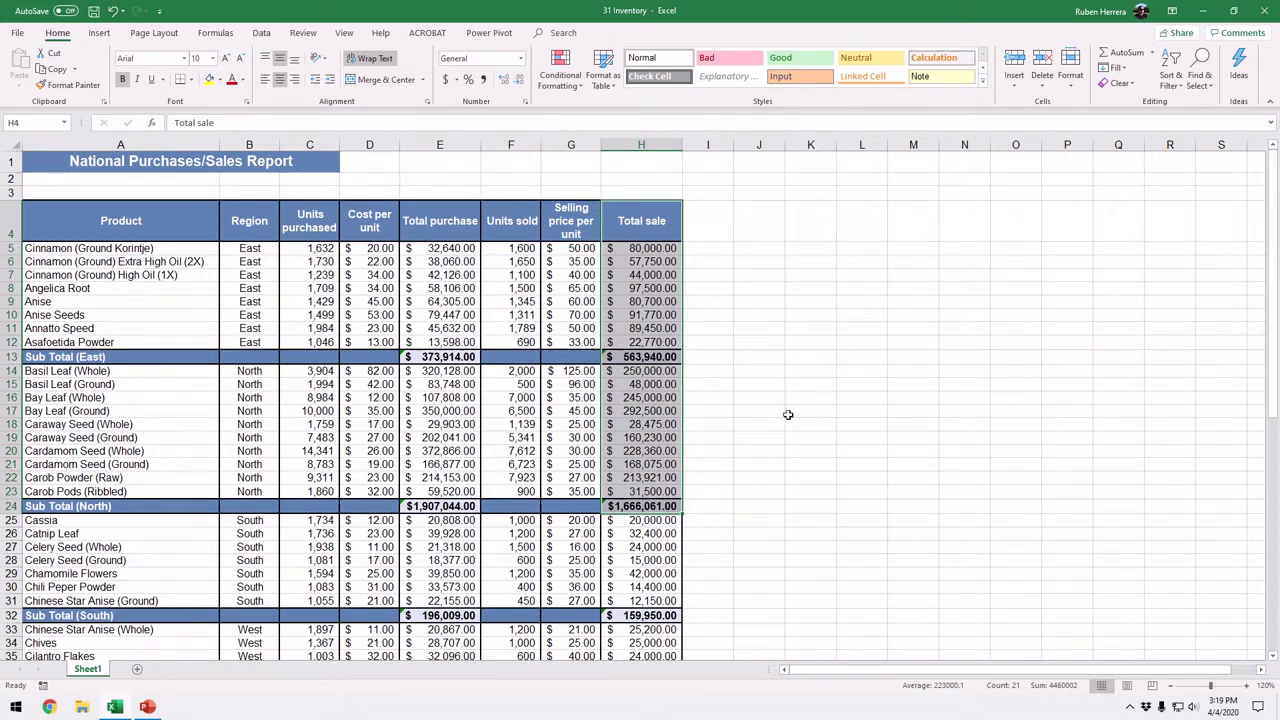
pyautogui.click(568, 427)
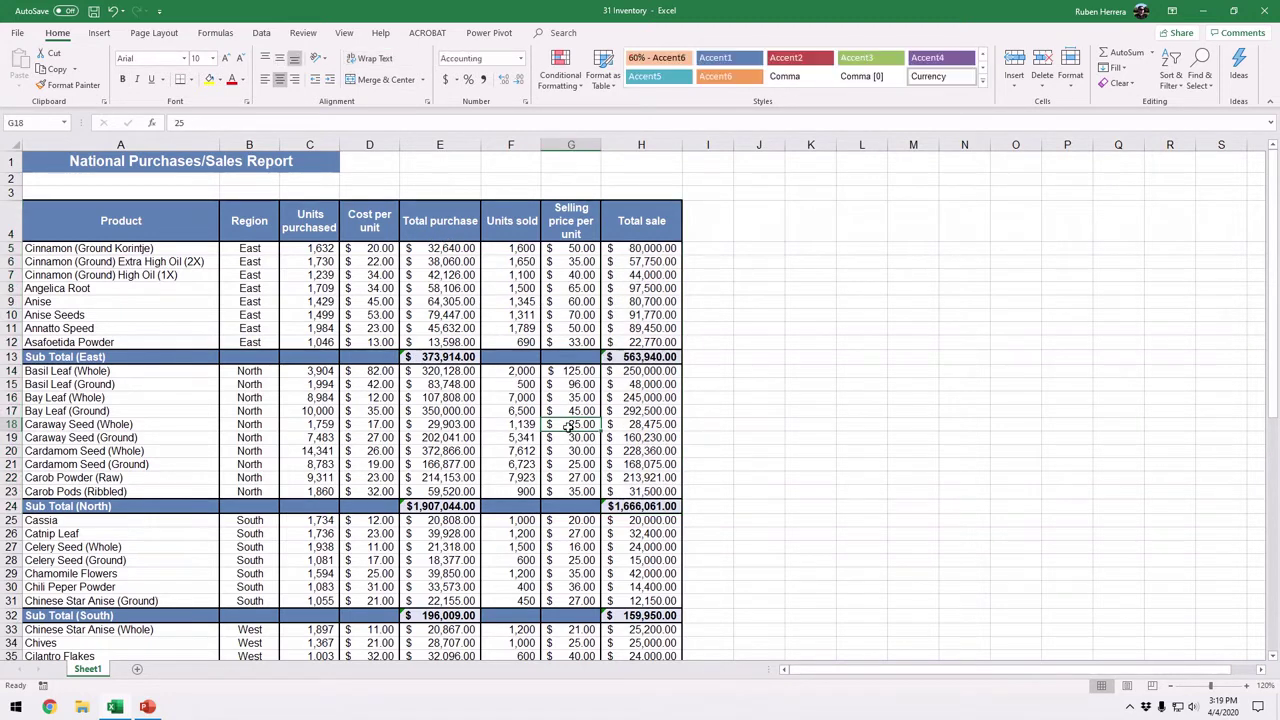
# - Name the East region's total purchase subtotal cell E13 TotalPurchaseEast and check the list of defined names
pyautogui.click(446, 358)
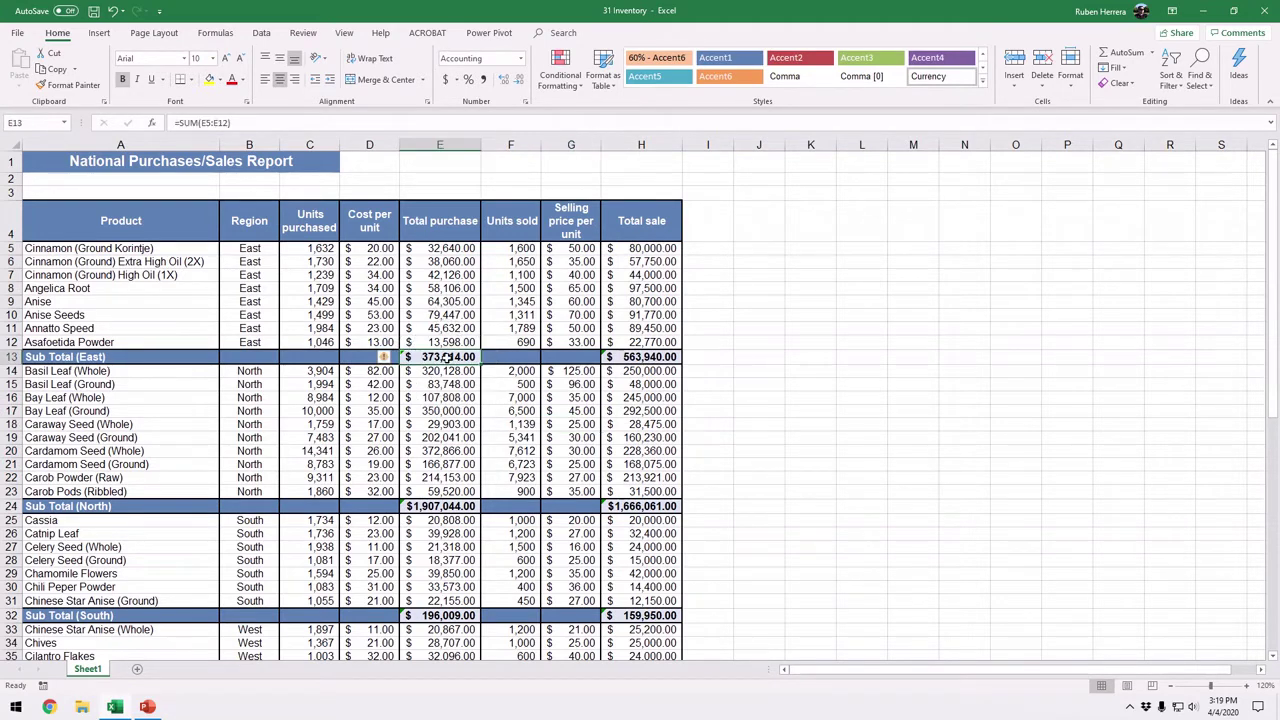
pyautogui.click(23, 122)
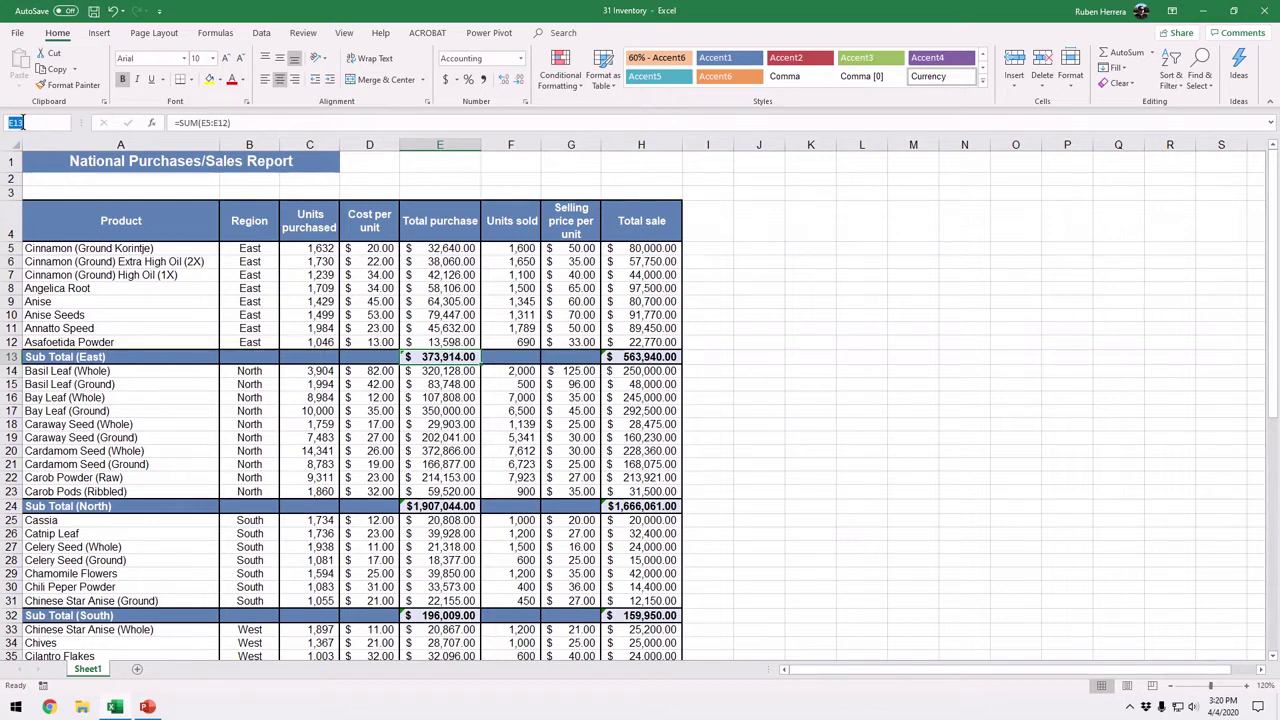
pyautogui.write('Total')
pyautogui.write('Purchase')
pyautogui.write('East')
pyautogui.press('Left')
pyautogui.press('Left')
pyautogui.press('Left')
pyautogui.press('Left')
pyautogui.press('Left')
pyautogui.press('Return')
pyautogui.click(63, 123)
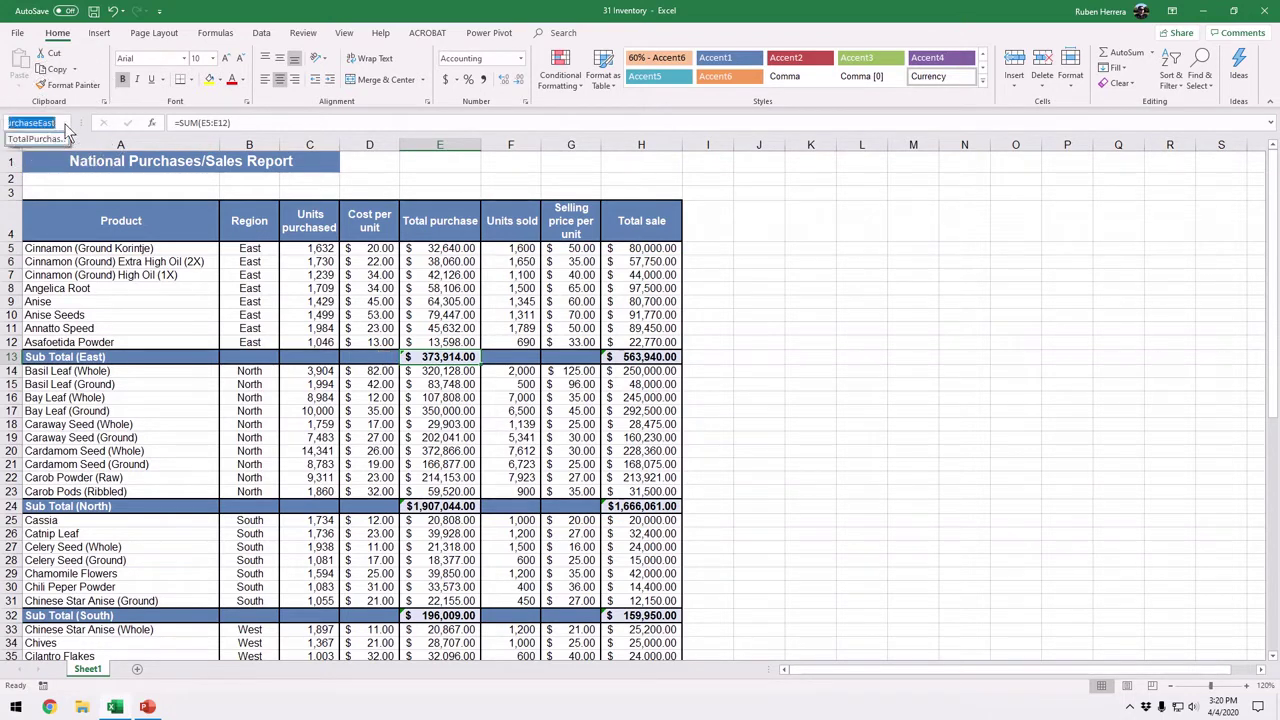
pyautogui.click(35, 167)
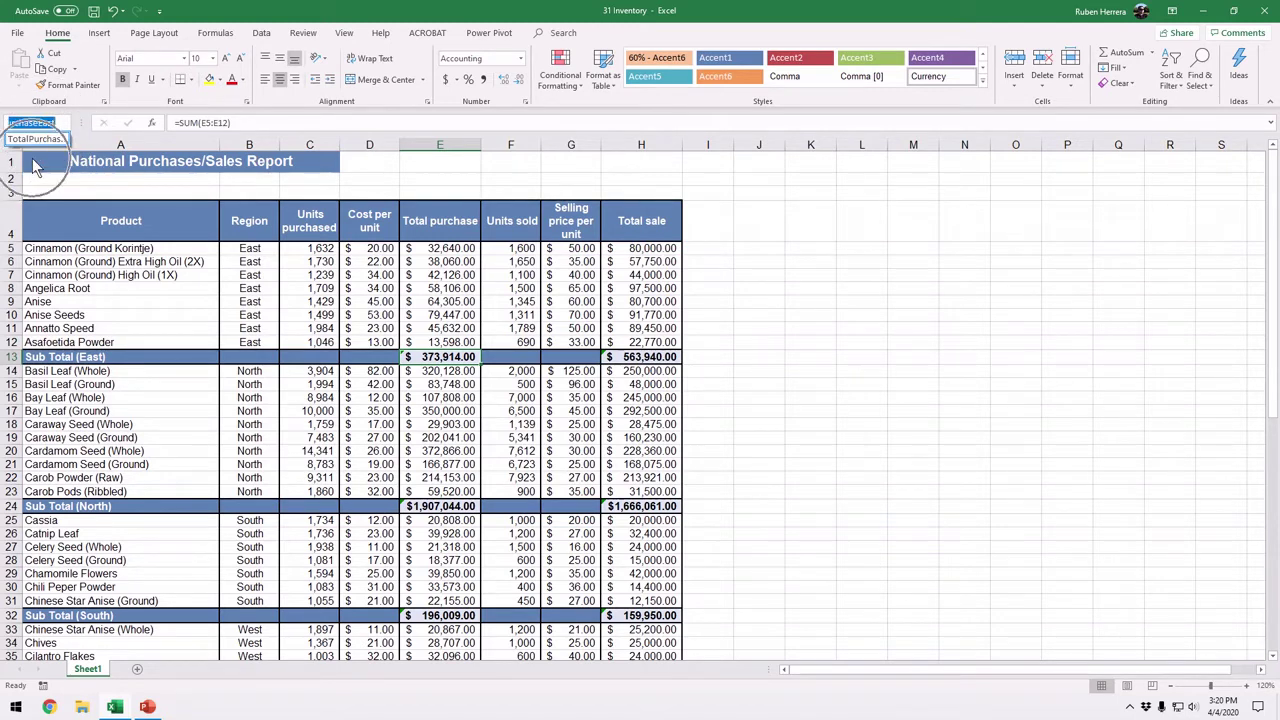
# - Name the East region's total sale subtotal cell H13 TotalSaleEast
pyautogui.click(641, 357)
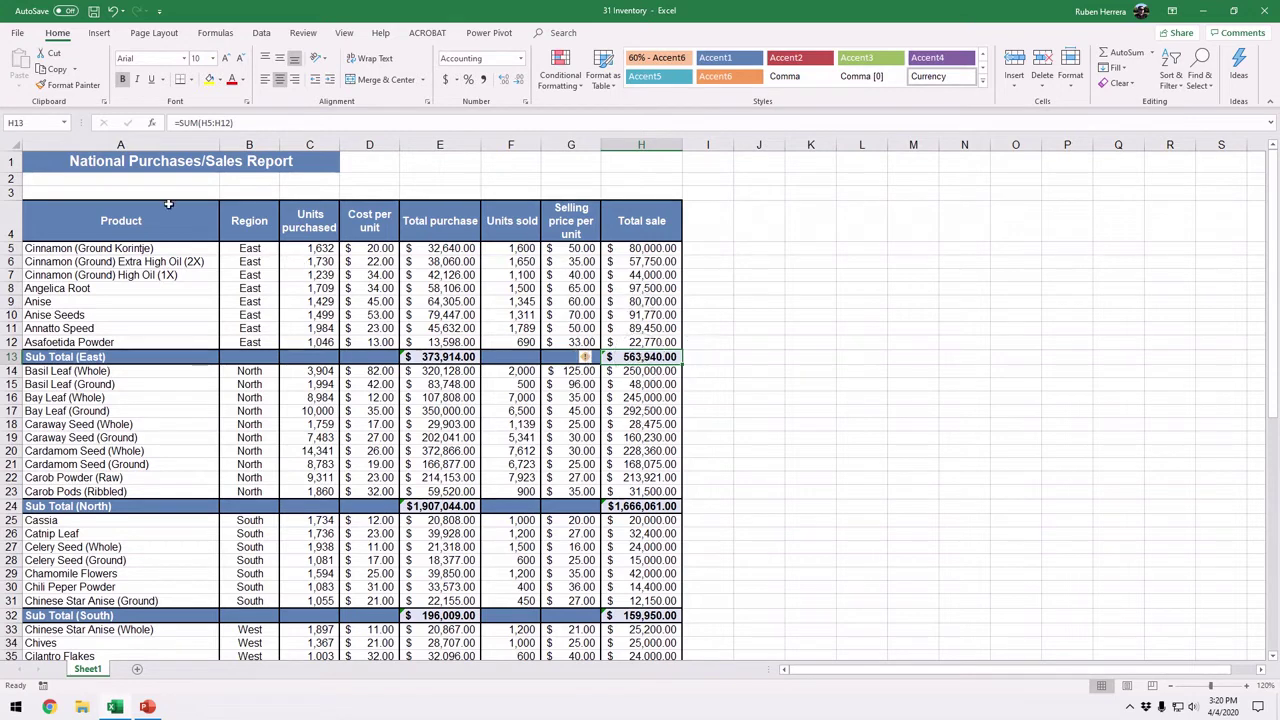
pyautogui.click(30, 122)
pyautogui.write('TotalSaleEast')
pyautogui.press('Return')
# - From another cell, go to the named cell TotalPurchaseEast and from there to TotalSaleEast
pyautogui.click(420, 314)
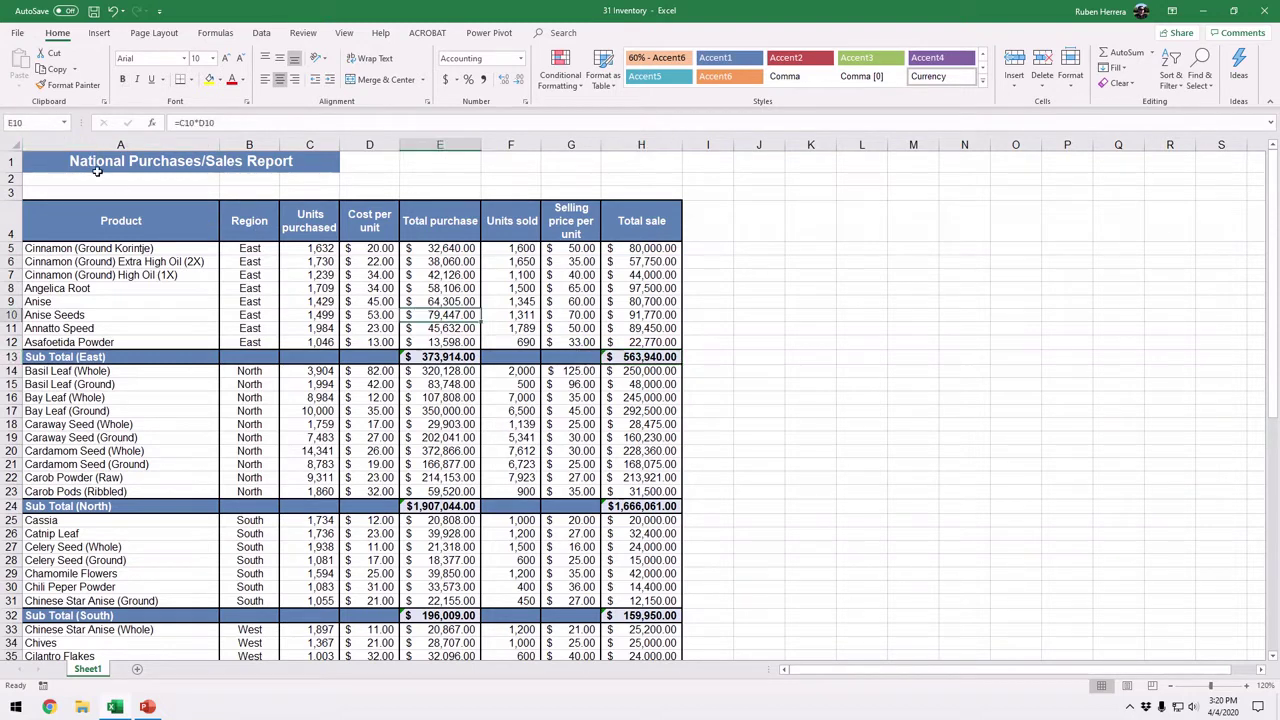
pyautogui.click(64, 122)
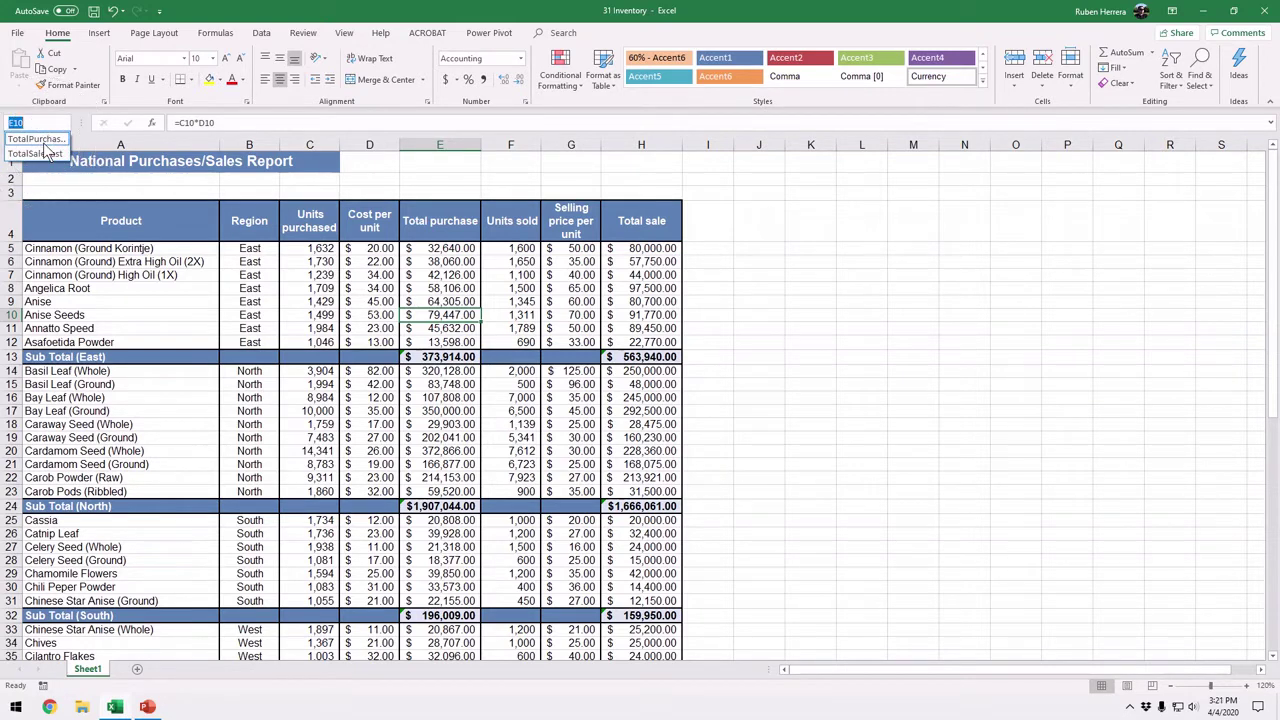
pyautogui.click(36, 139)
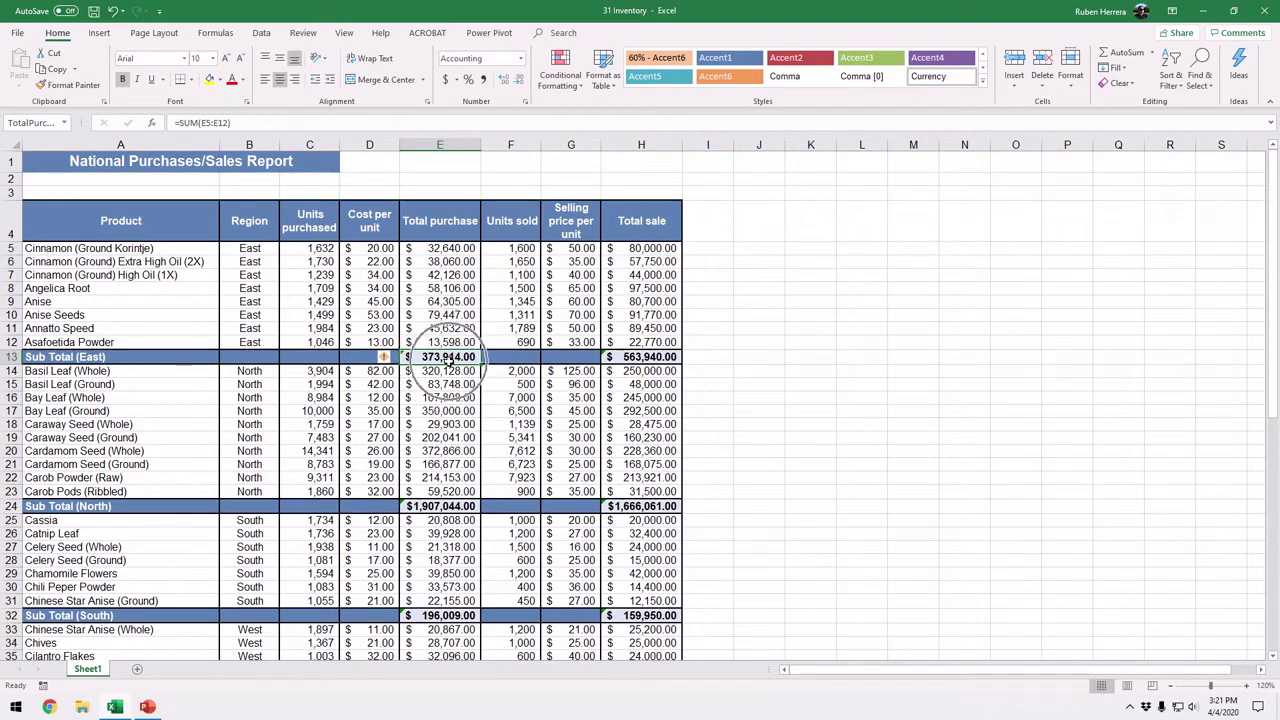
pyautogui.click(64, 123)
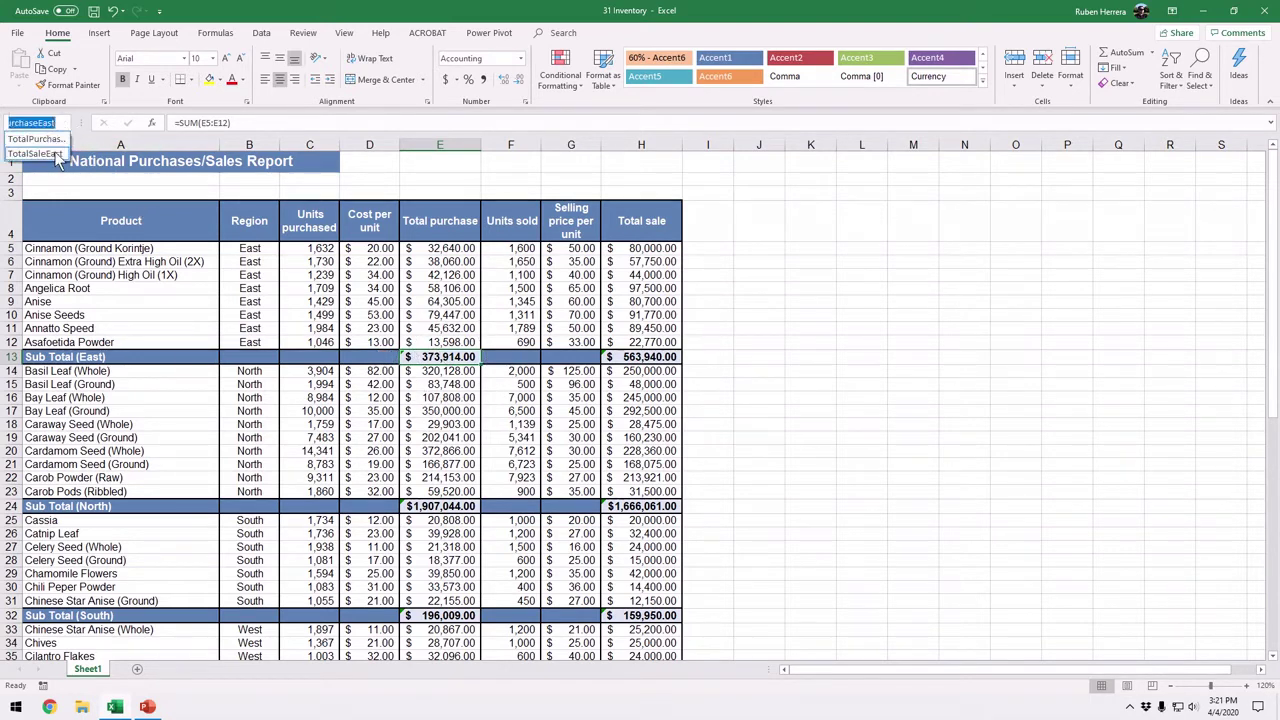
pyautogui.click(55, 155)
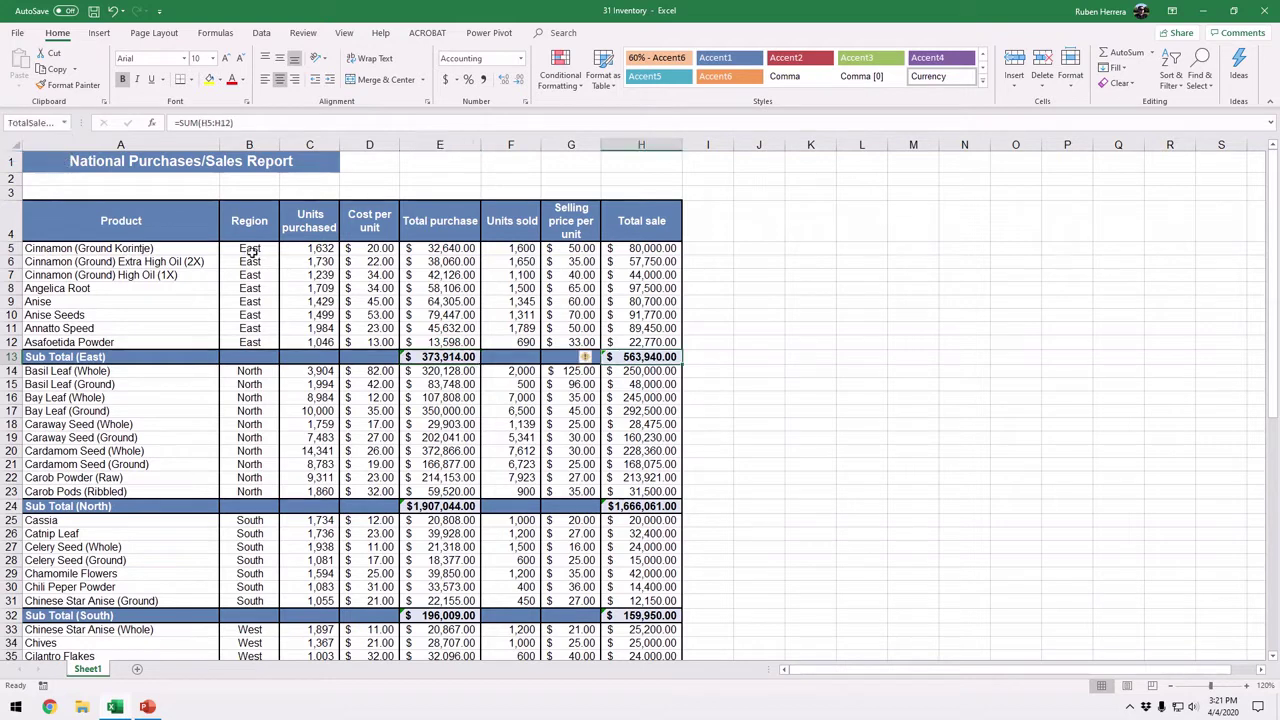
# - Name the empty cell I41, just past the Grand Totals row, EndofReport
pyautogui.click(641, 366)
pyautogui.scroll(-6, 488, 506)
pyautogui.click(714, 466)
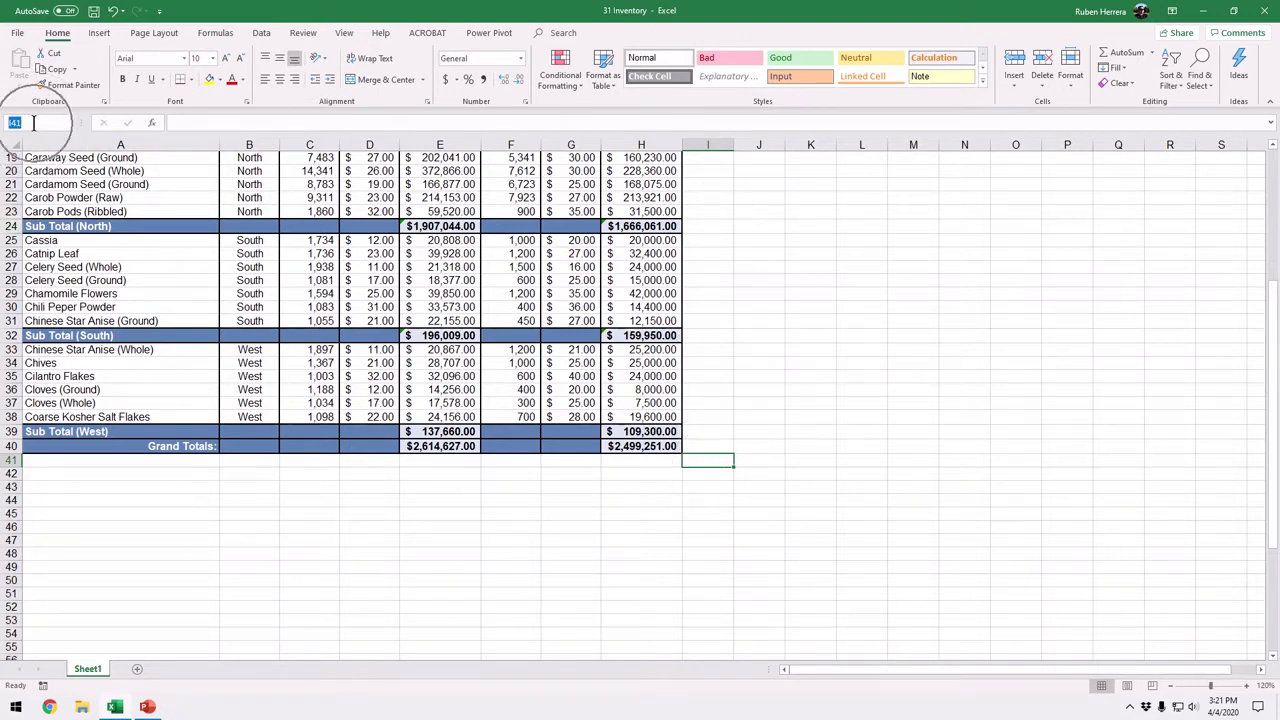
pyautogui.write('E')
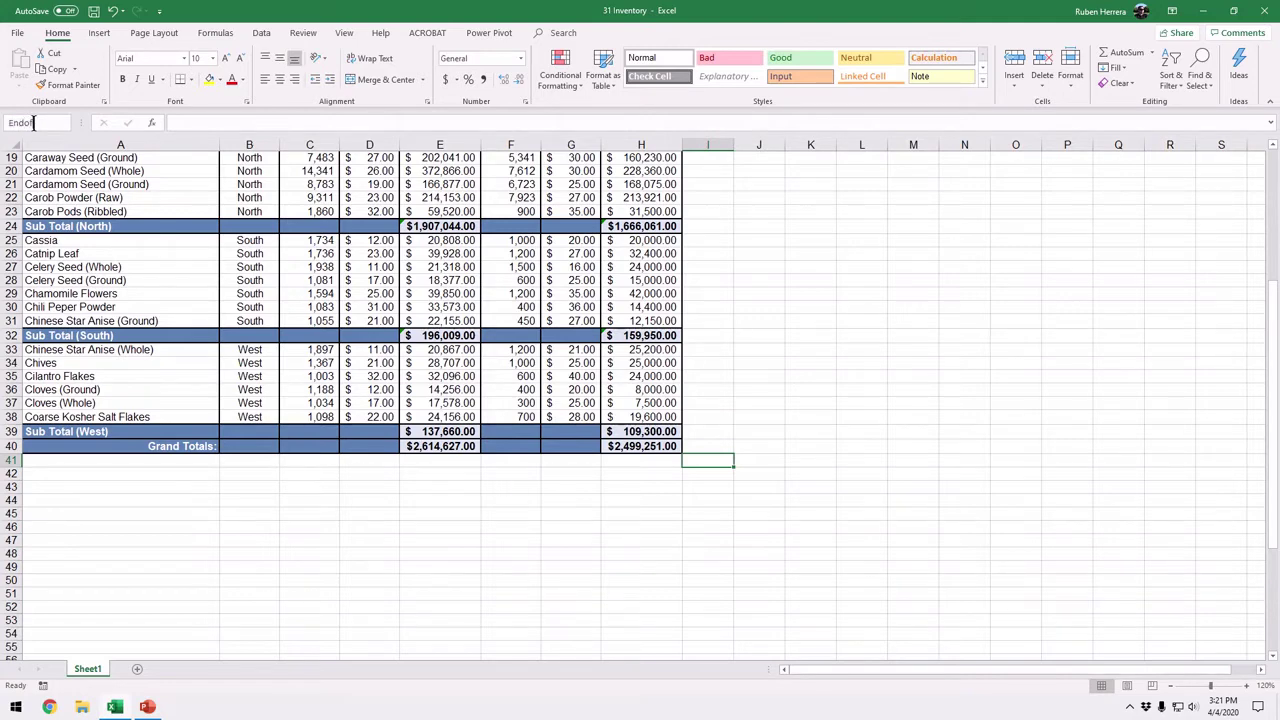
pyautogui.write('ndofReport')
pyautogui.press('Return')
# - Return to the beginning of the report and go from cell D1 to the named cell EndofReport
pyautogui.scroll(6, 245, 340)
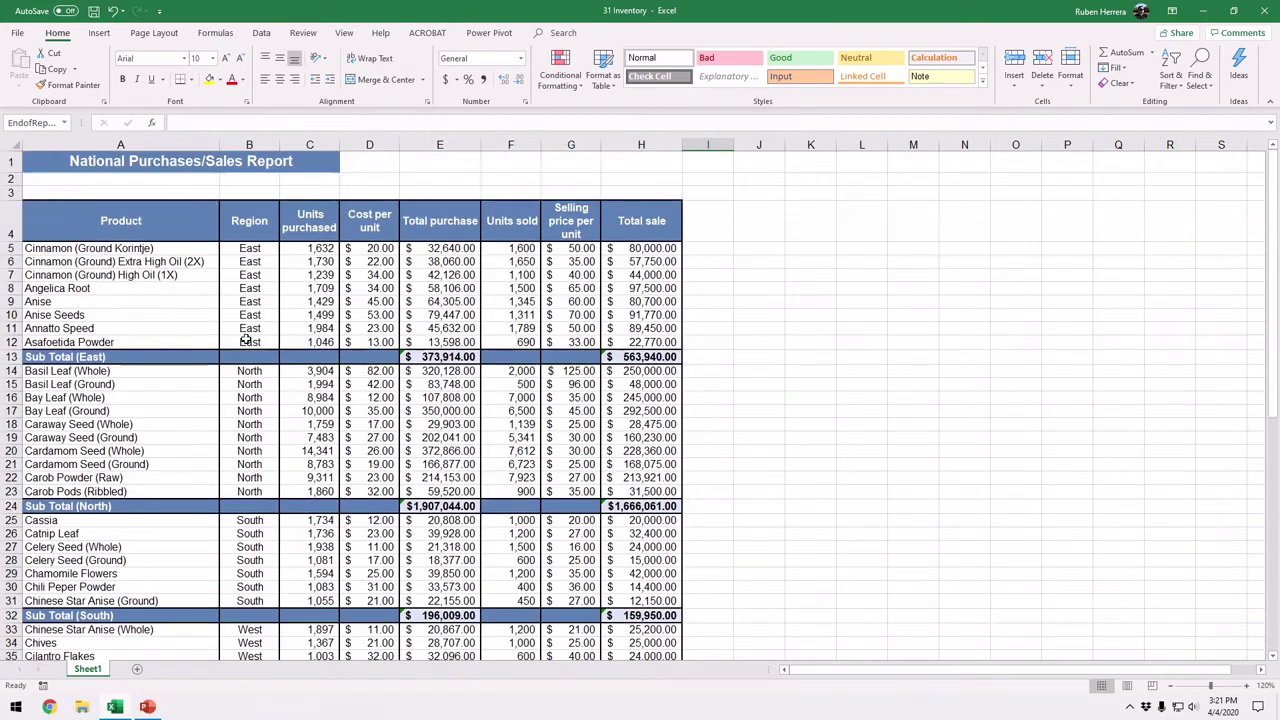
pyautogui.hotkey('ctrl', 'Home')
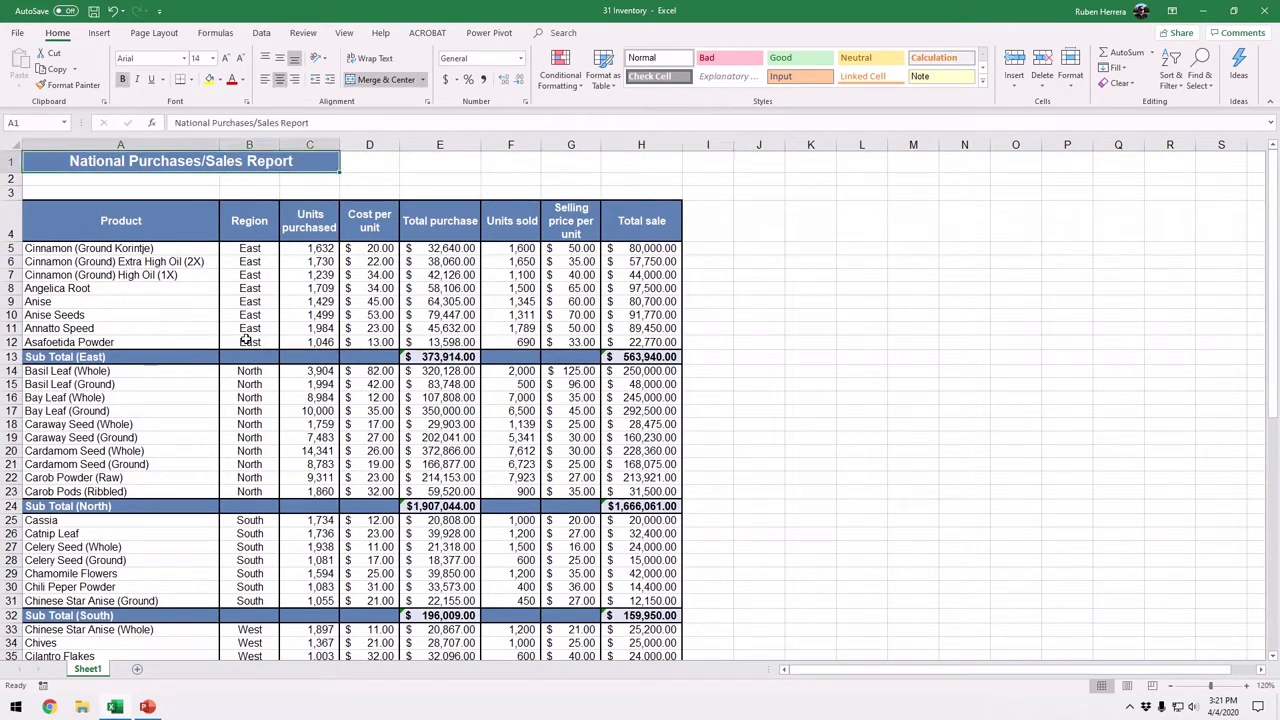
pyautogui.click(352, 160)
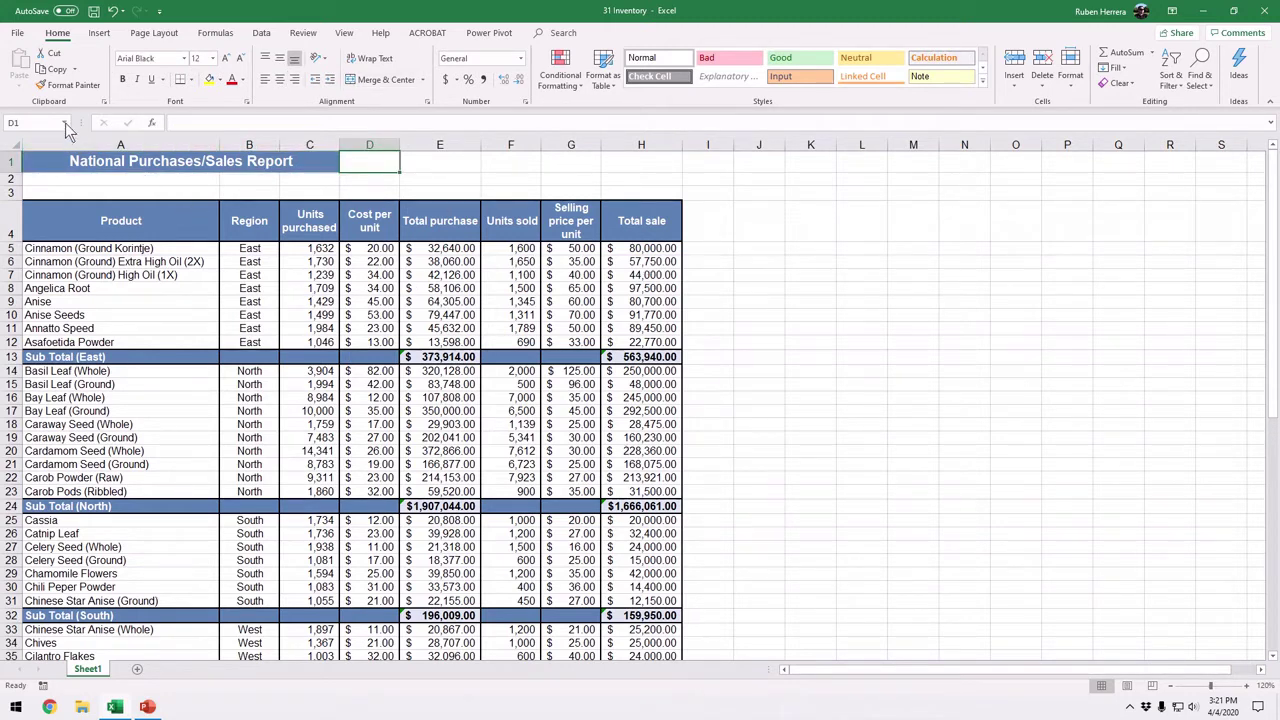
pyautogui.click(65, 123)
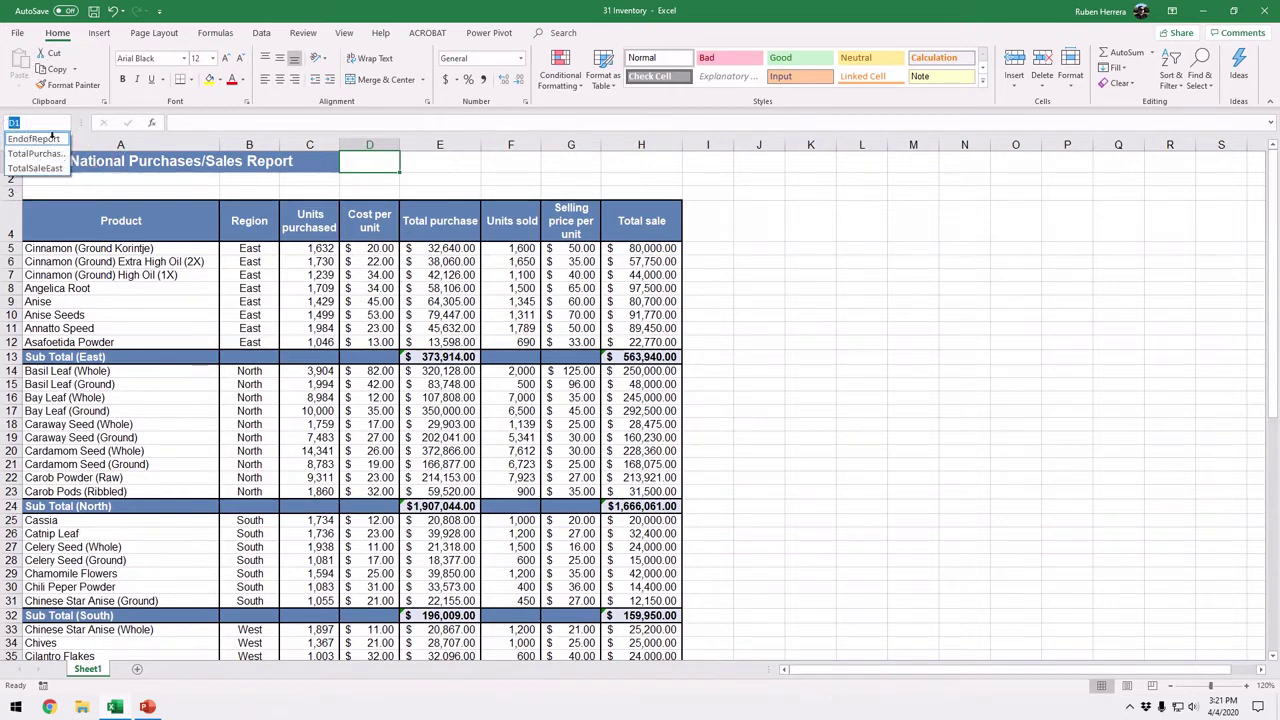
pyautogui.click(50, 138)
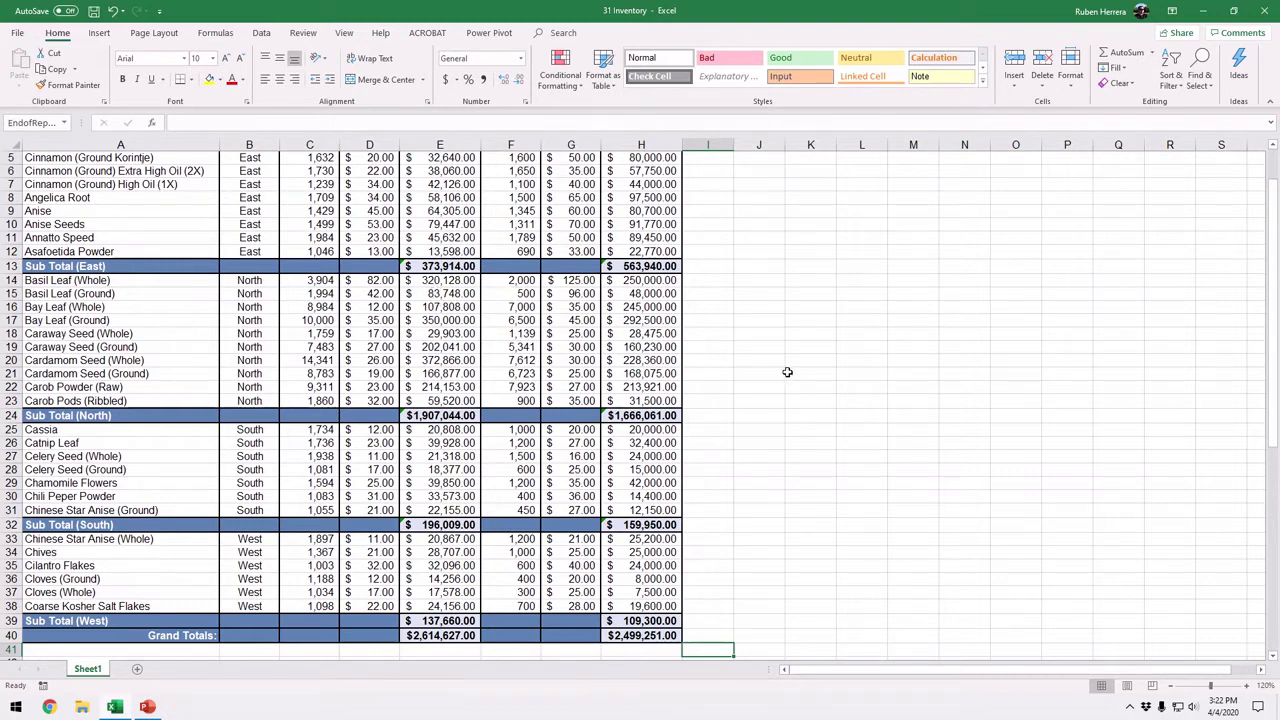
pyautogui.click(64, 122)
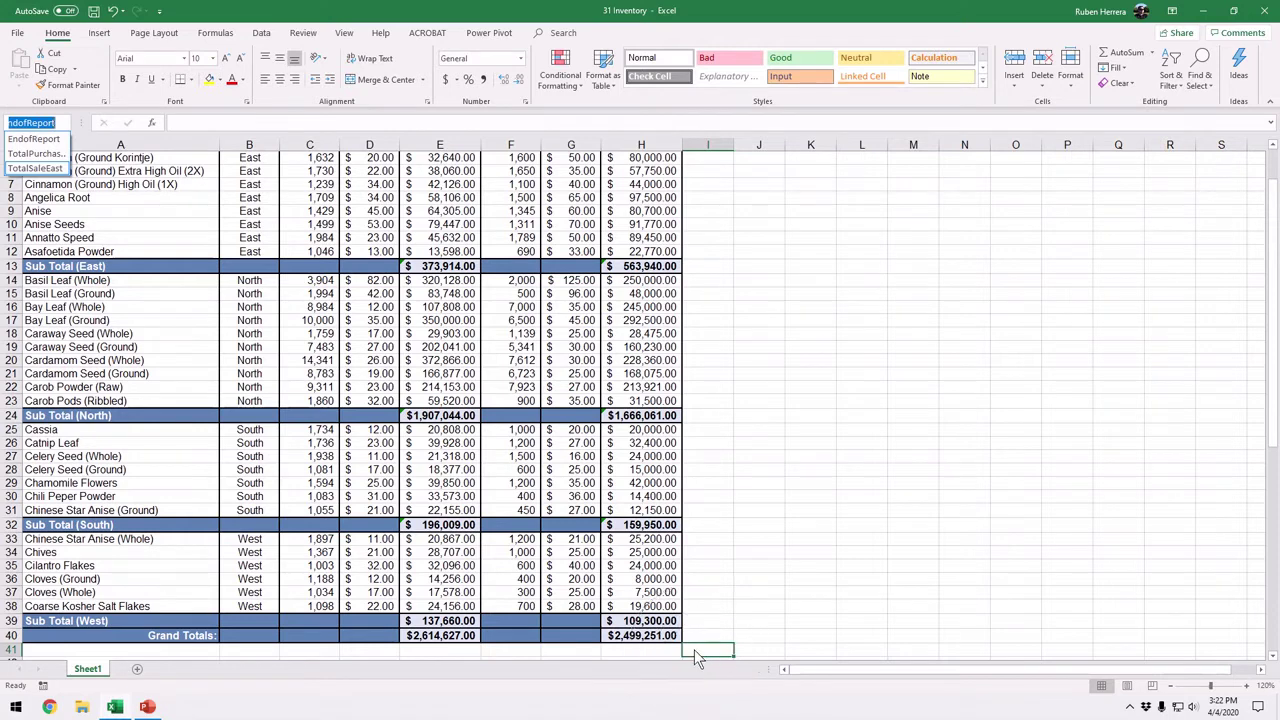
pyautogui.press('Escape')
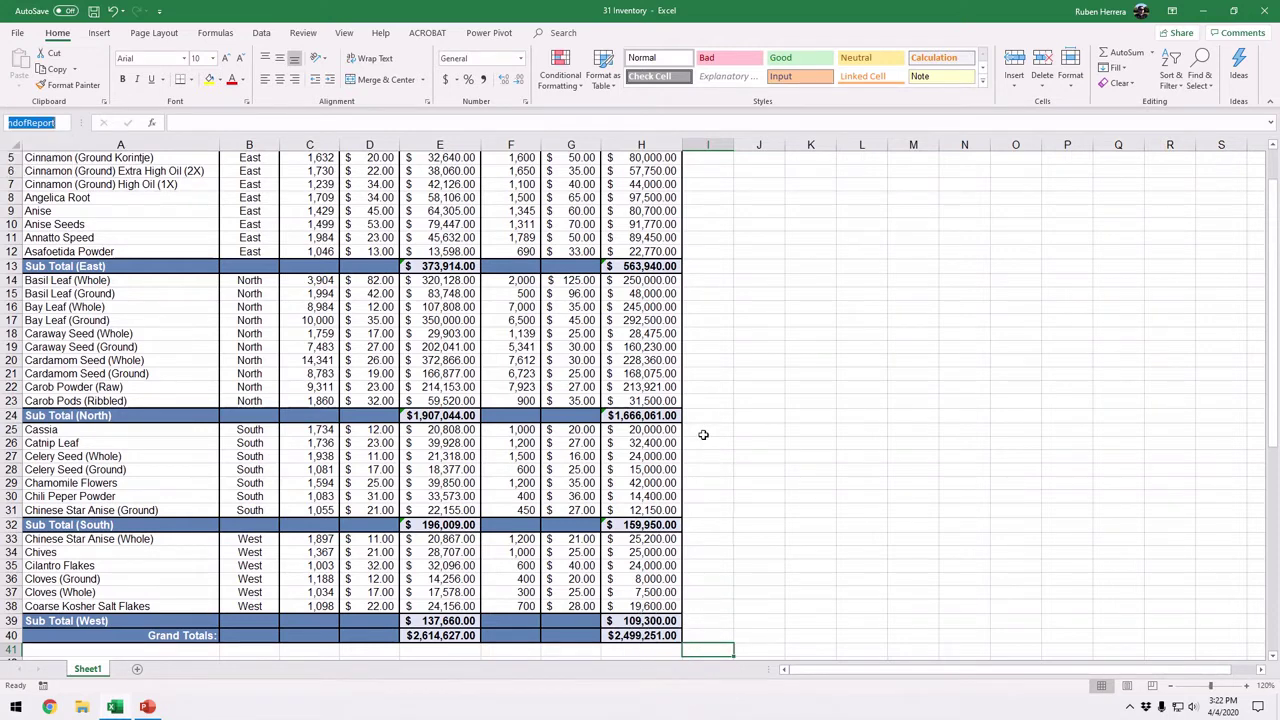
pyautogui.moveTo(703, 434); pyautogui.dragTo(706, 540)
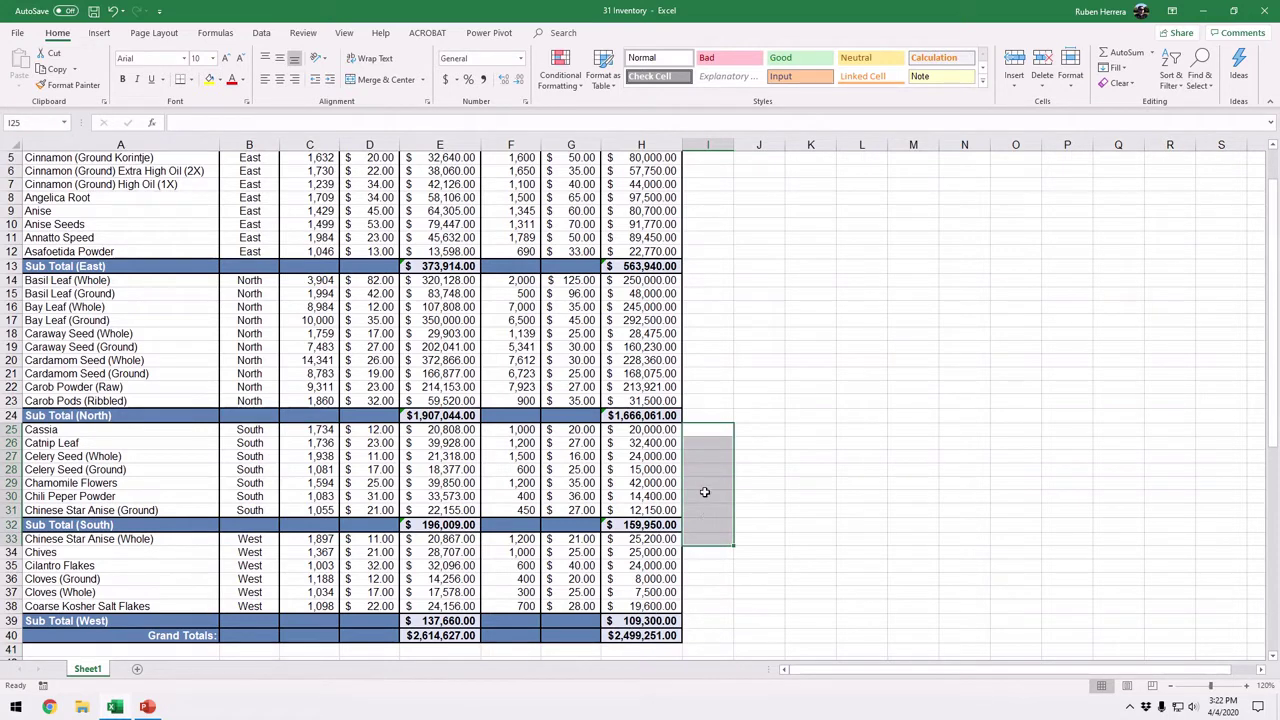
pyautogui.scroll(2, 705, 489)
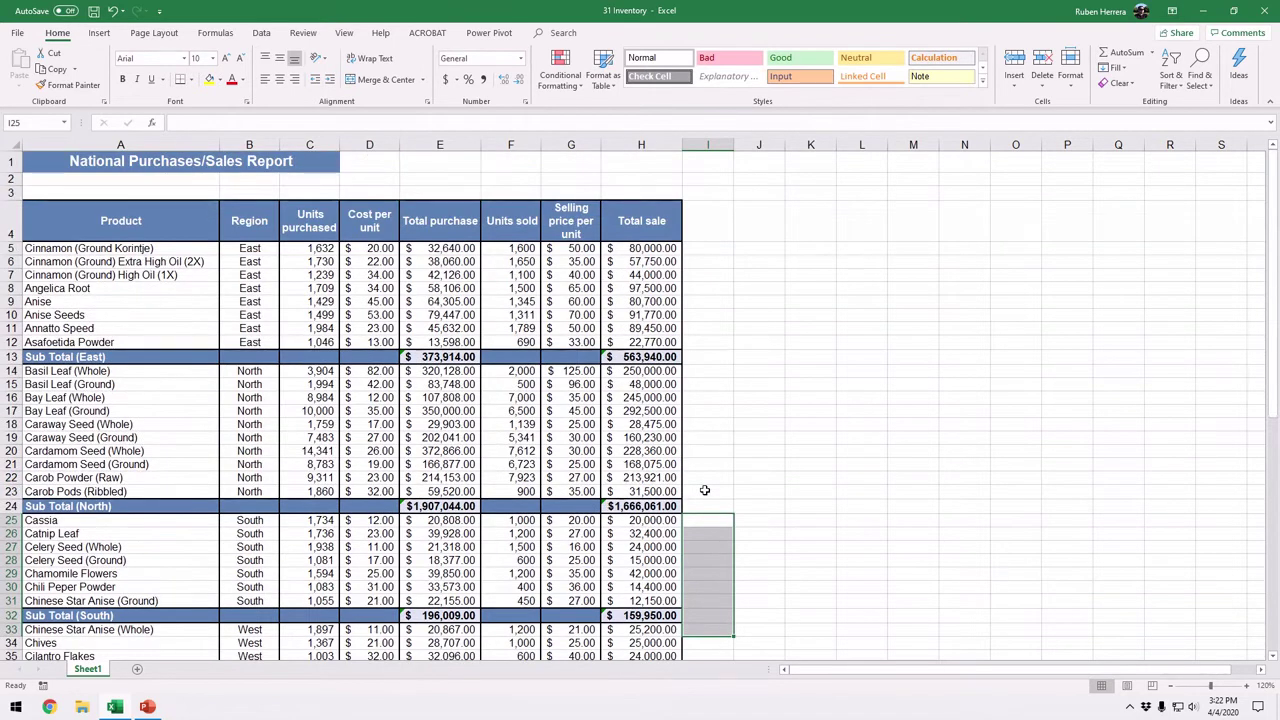
pyautogui.click(695, 229)
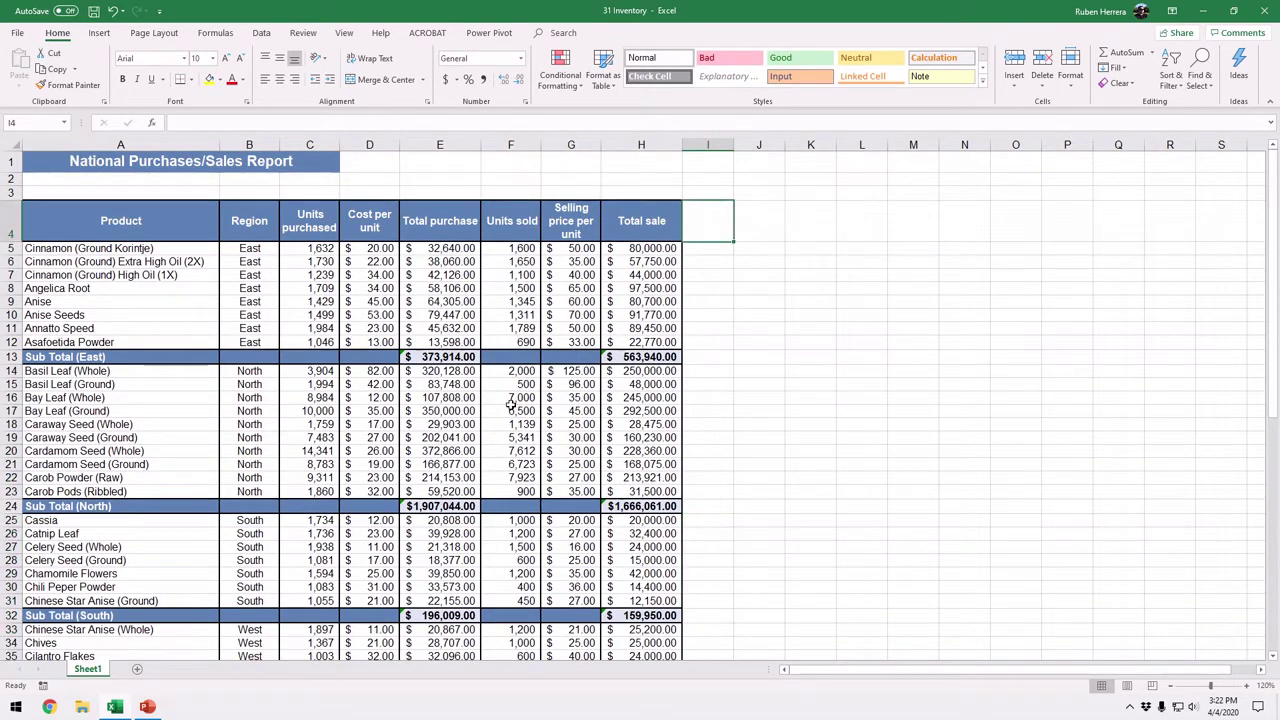
pyautogui.moveTo(579, 8)
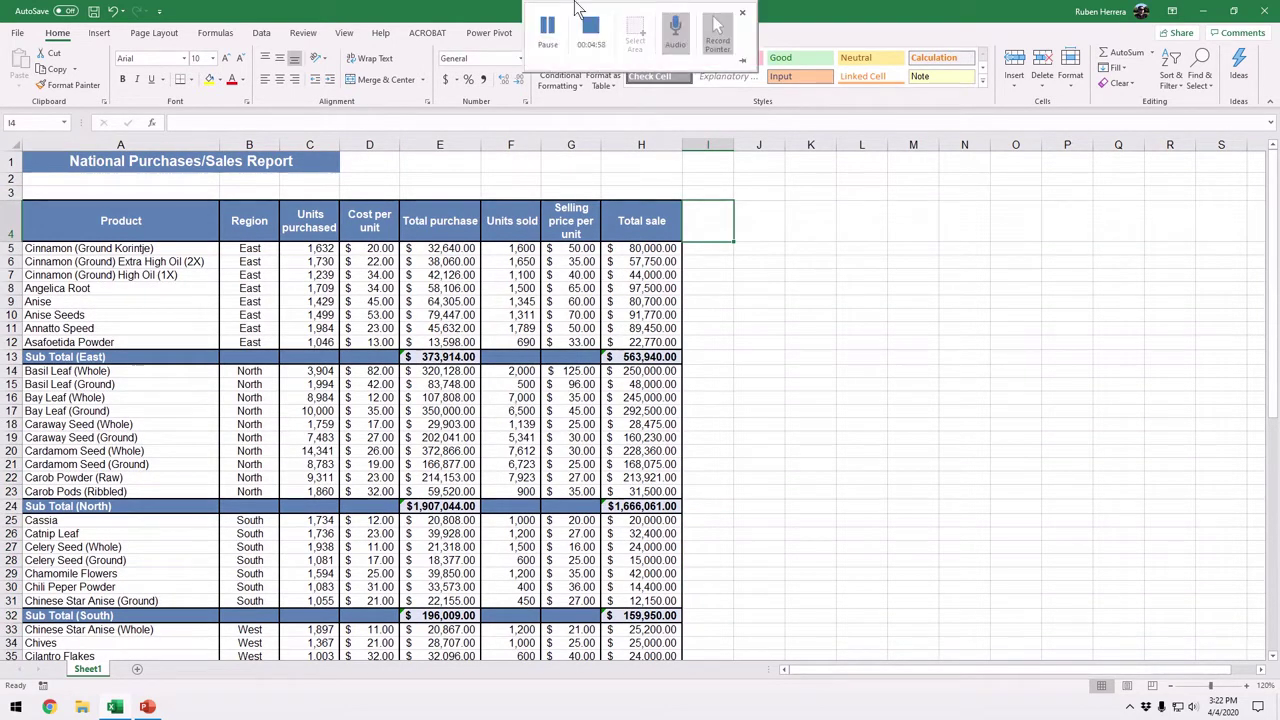
pyautogui.click(757, 389)
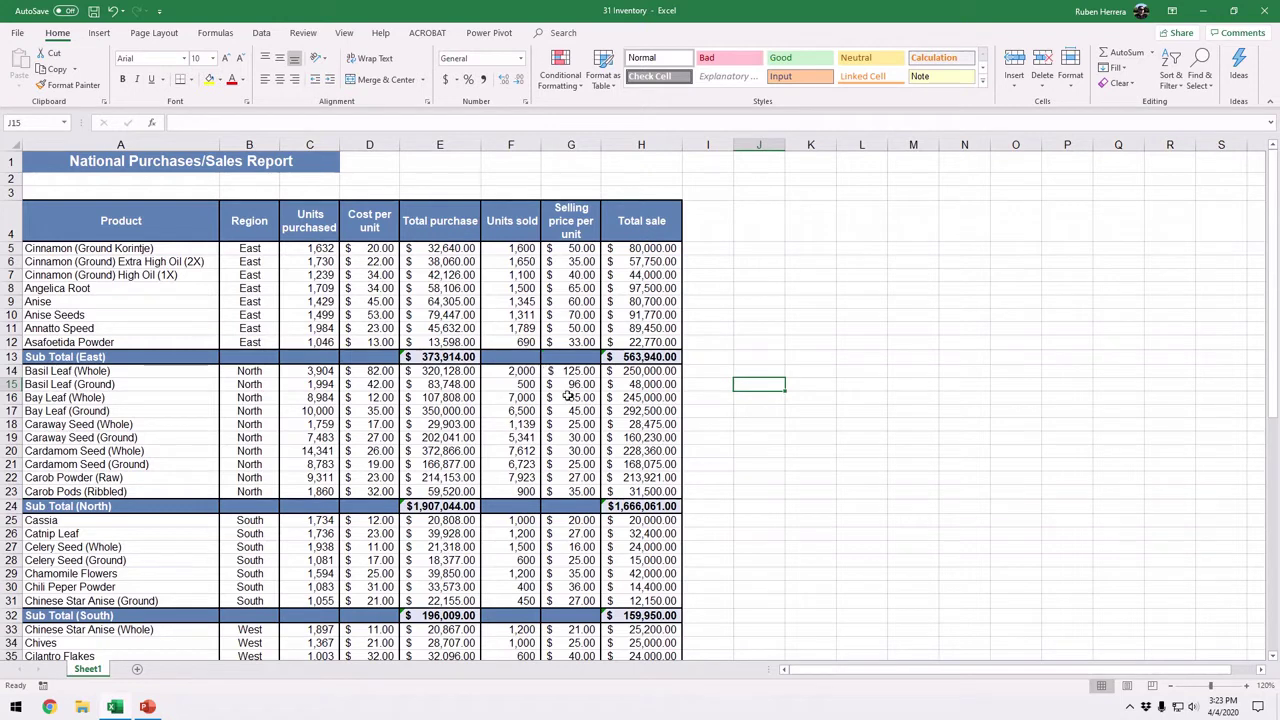
# - Add the header Net in cell I4 beside Total sale and begin a formula in cell I13 of the East subtotal row
pyautogui.click(709, 356)
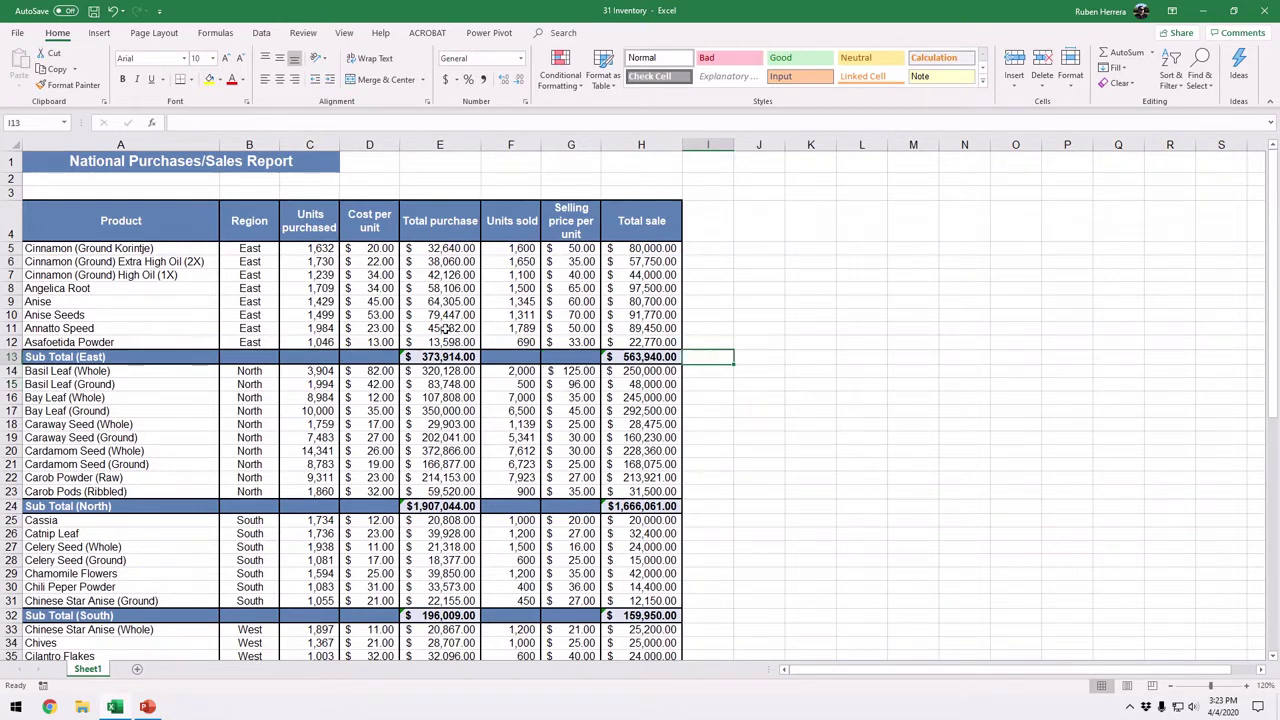
pyautogui.click(446, 357)
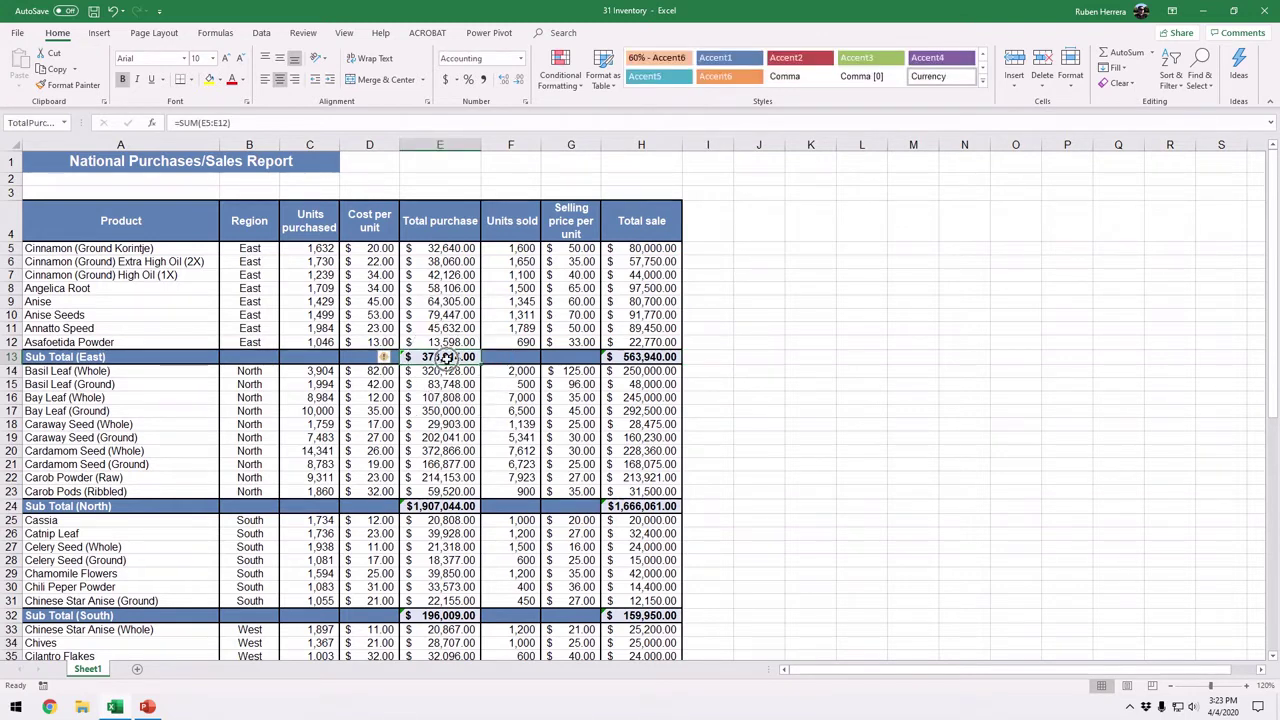
pyautogui.click(648, 355)
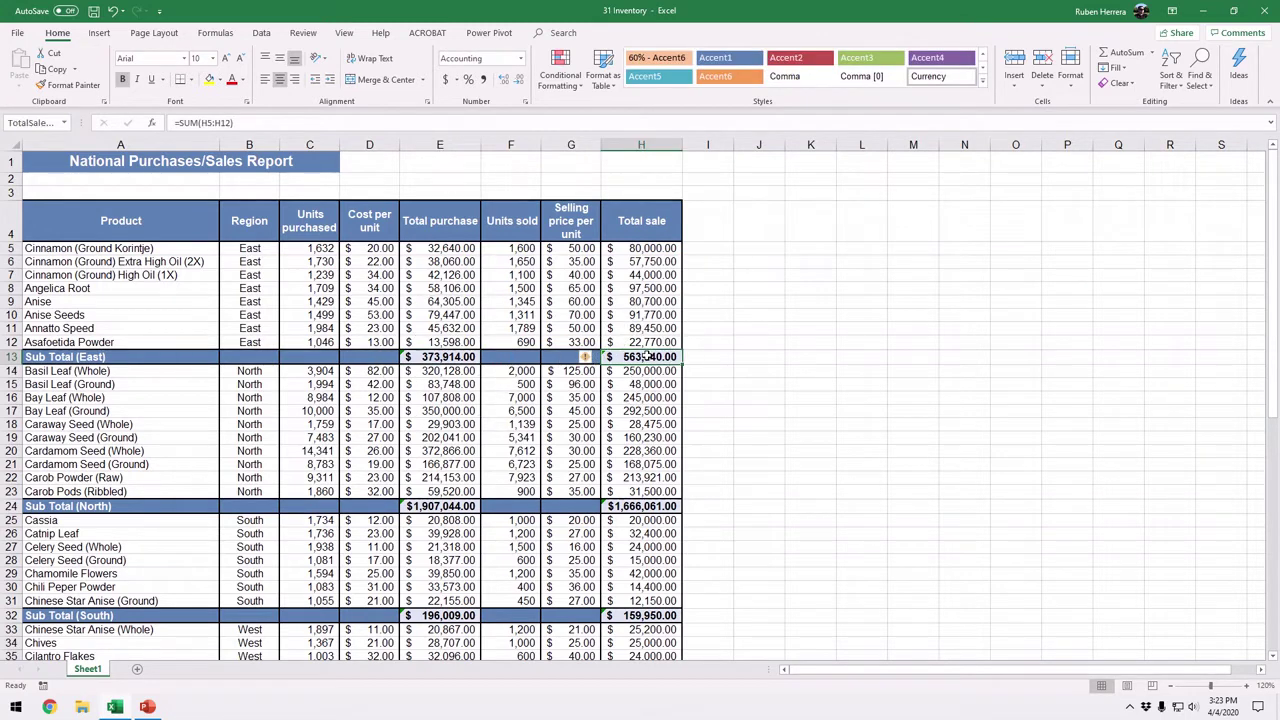
pyautogui.click(712, 226)
pyautogui.write('N')
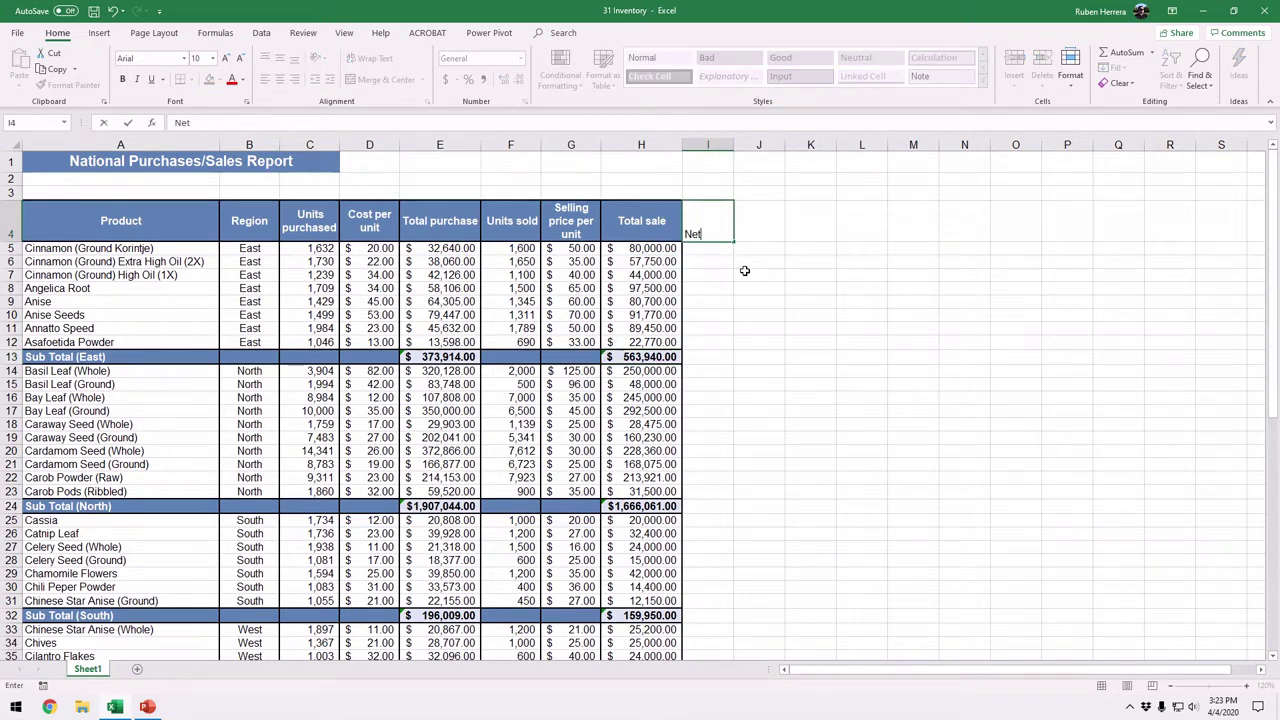
pyautogui.write('et')
pyautogui.press('Return')
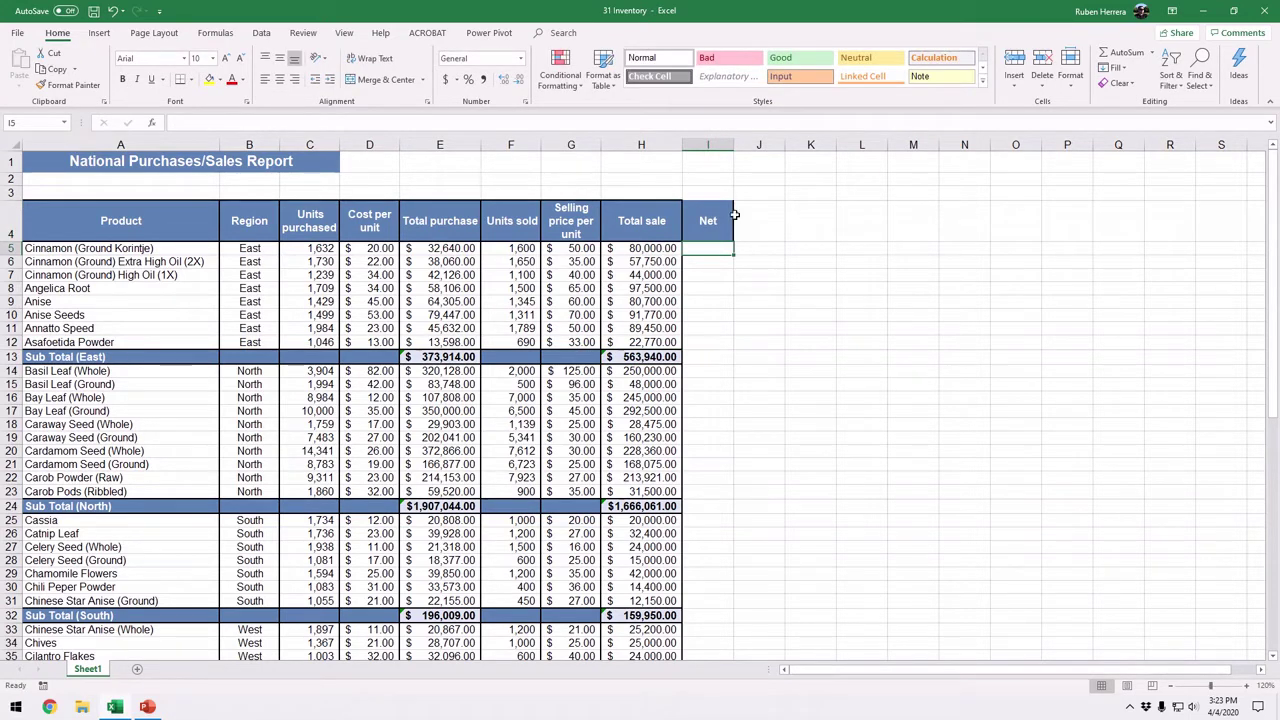
pyautogui.click(703, 360)
pyautogui.write('=')
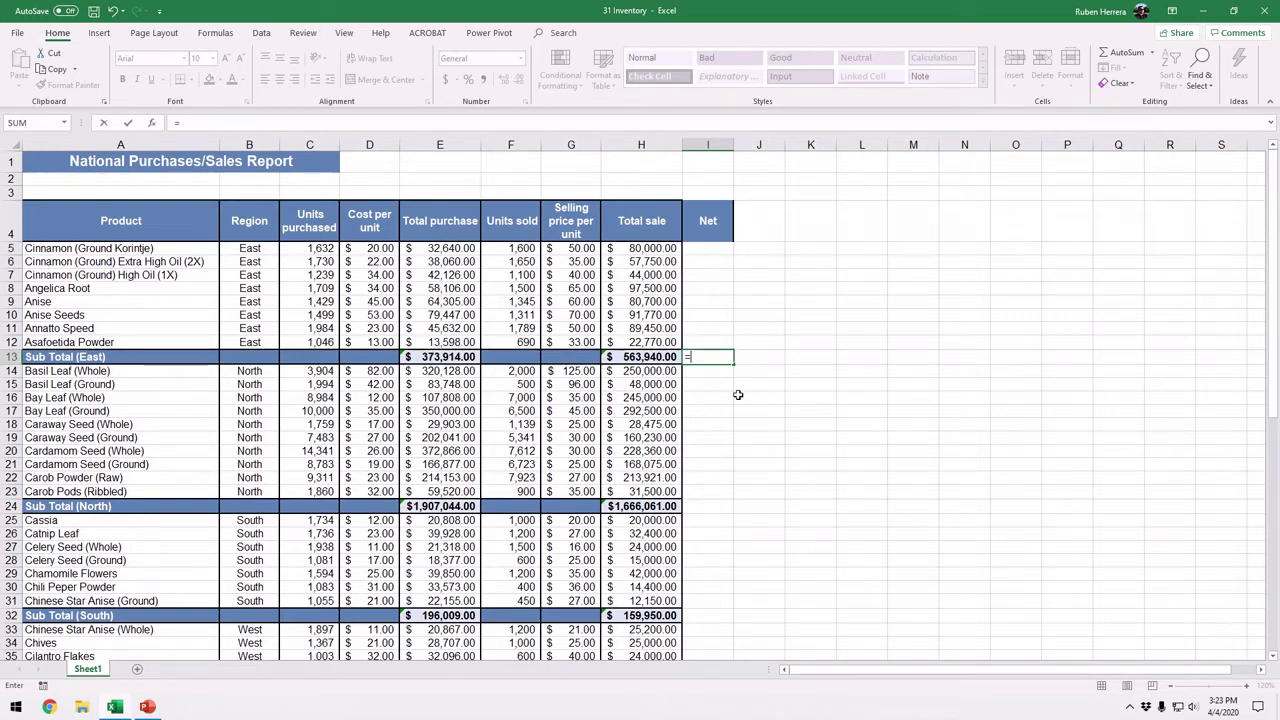
pyautogui.write('to')
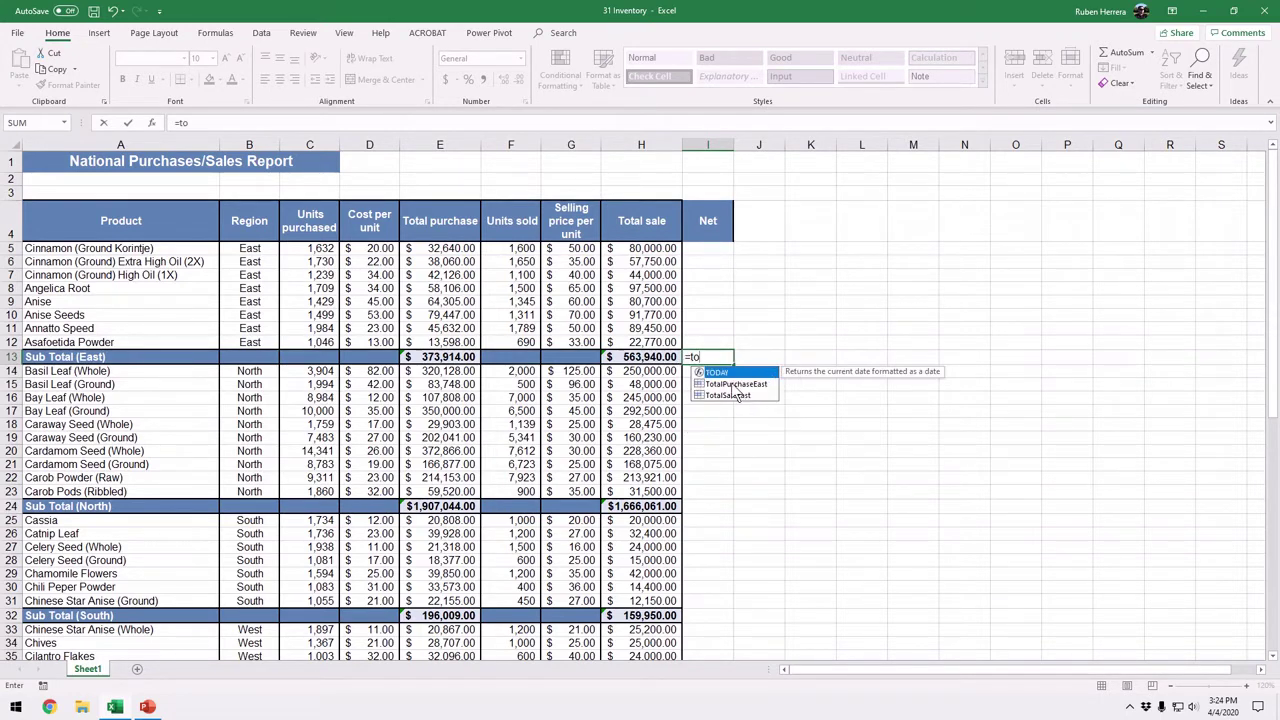
pyautogui.click(735, 386)
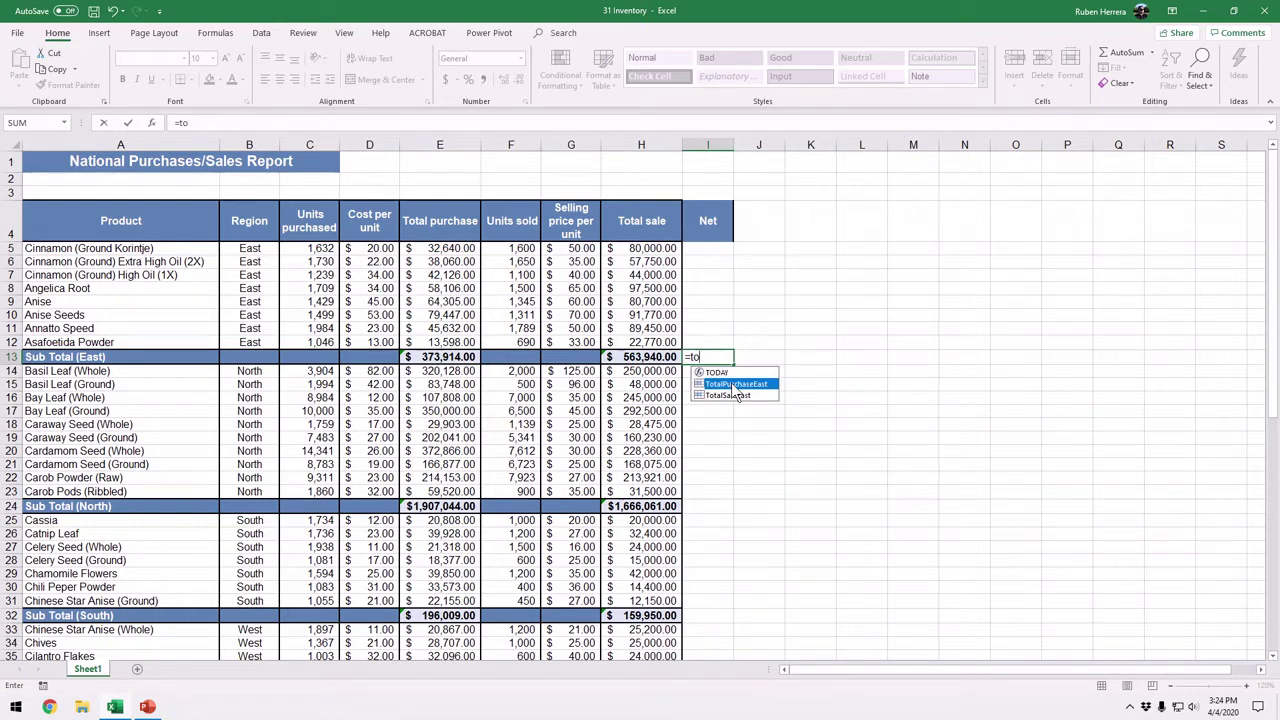
pyautogui.doubleClick(735, 386)
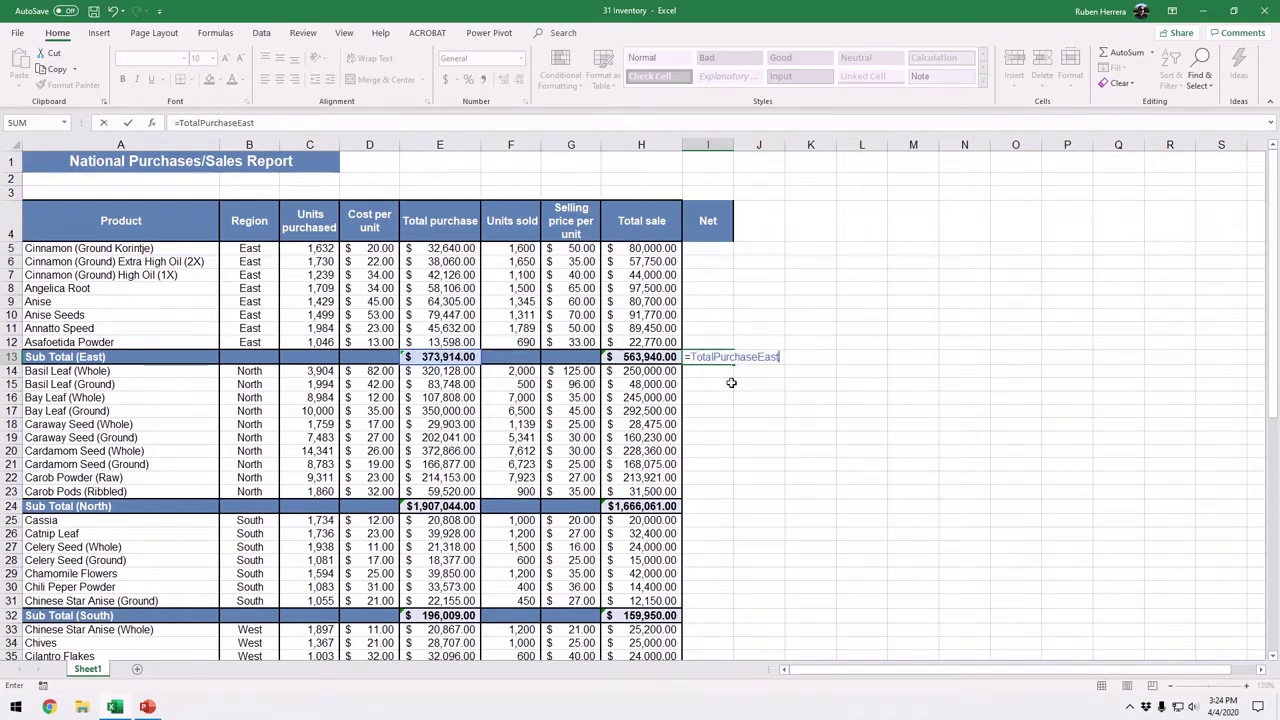
pyautogui.press('BackSpace')
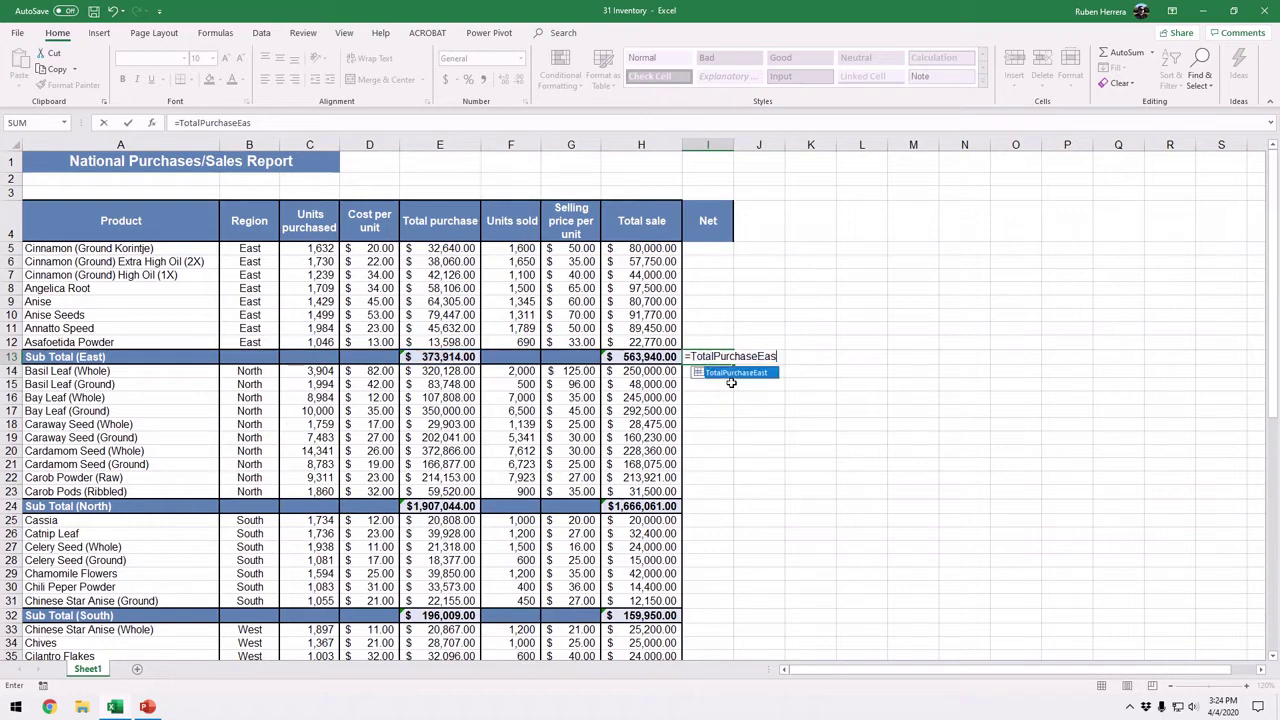
pyautogui.press('BackSpace')
pyautogui.press('BackSpace')
pyautogui.press('BackSpace')
pyautogui.press('BackSpace')
pyautogui.press('BackSpace')
pyautogui.press('BackSpace')
pyautogui.press('BackSpace')
pyautogui.press('BackSpace')
pyautogui.press('BackSpace')
pyautogui.press('BackSpace')
pyautogui.press('BackSpace')
pyautogui.press('BackSpace')
pyautogui.press('BackSpace')
pyautogui.press('BackSpace')
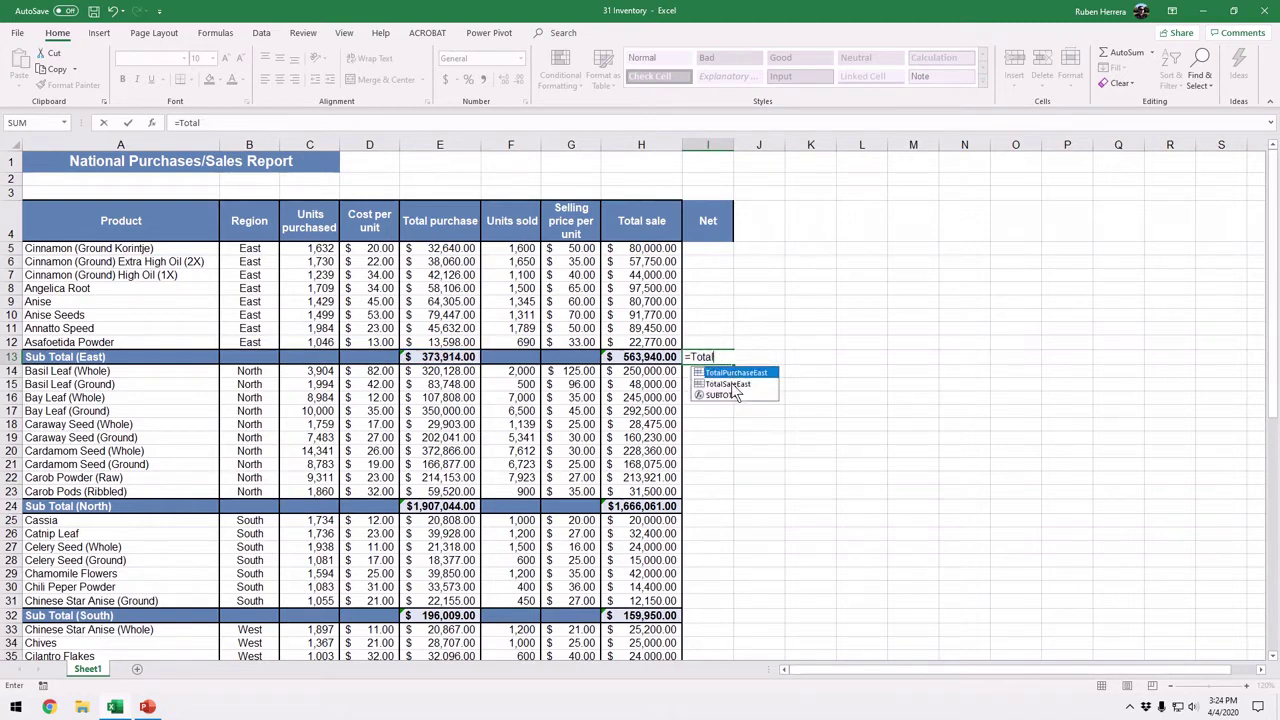
pyautogui.press('BackSpace')
pyautogui.press('BackSpace')
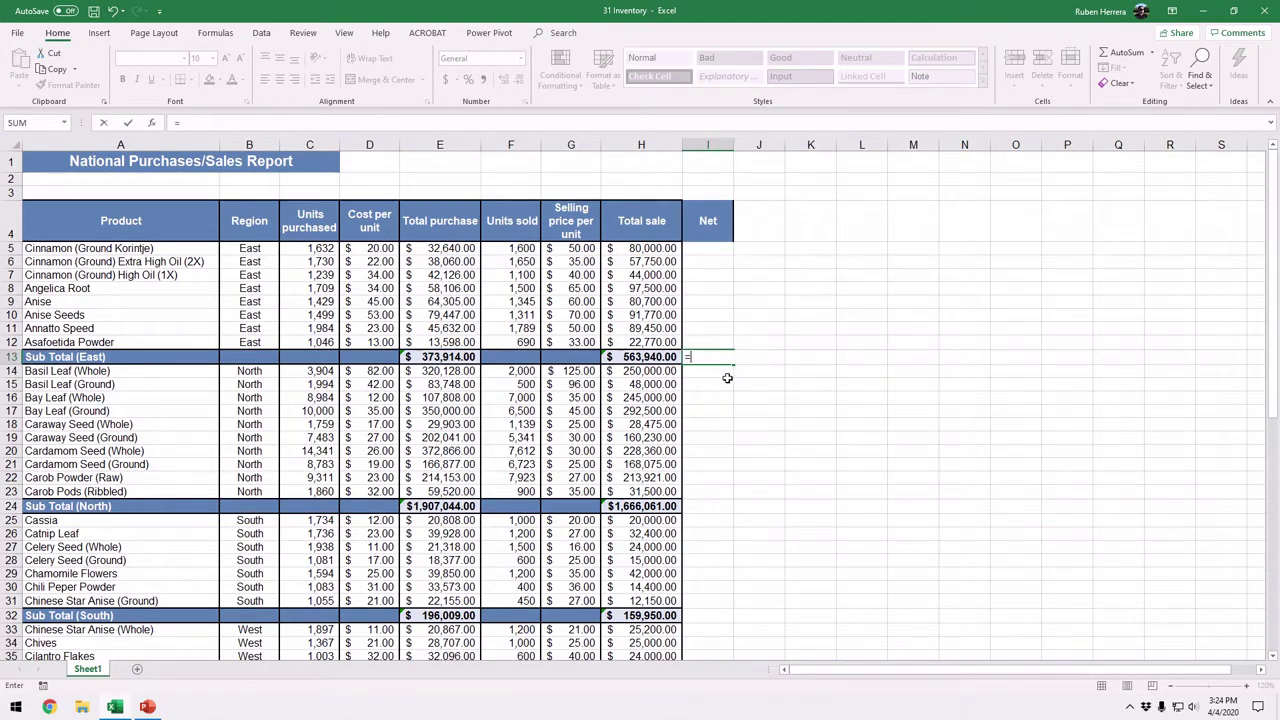
pyautogui.write('total')
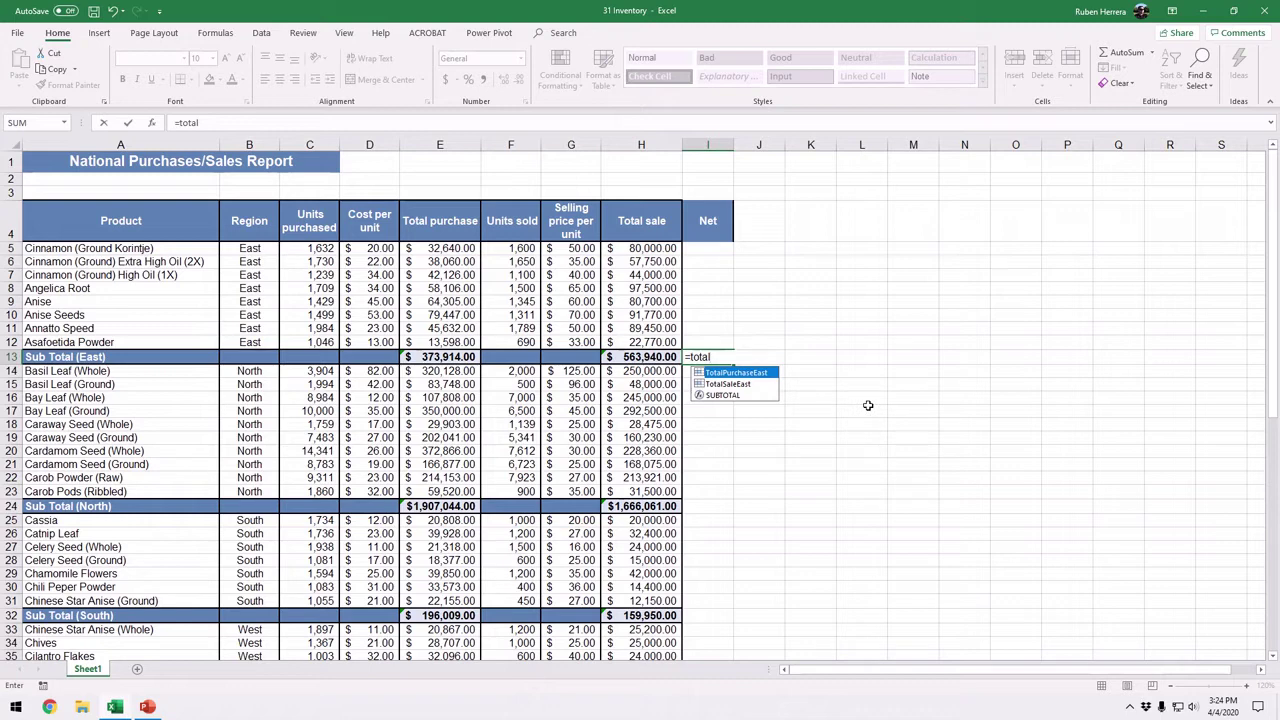
pyautogui.press('Down')
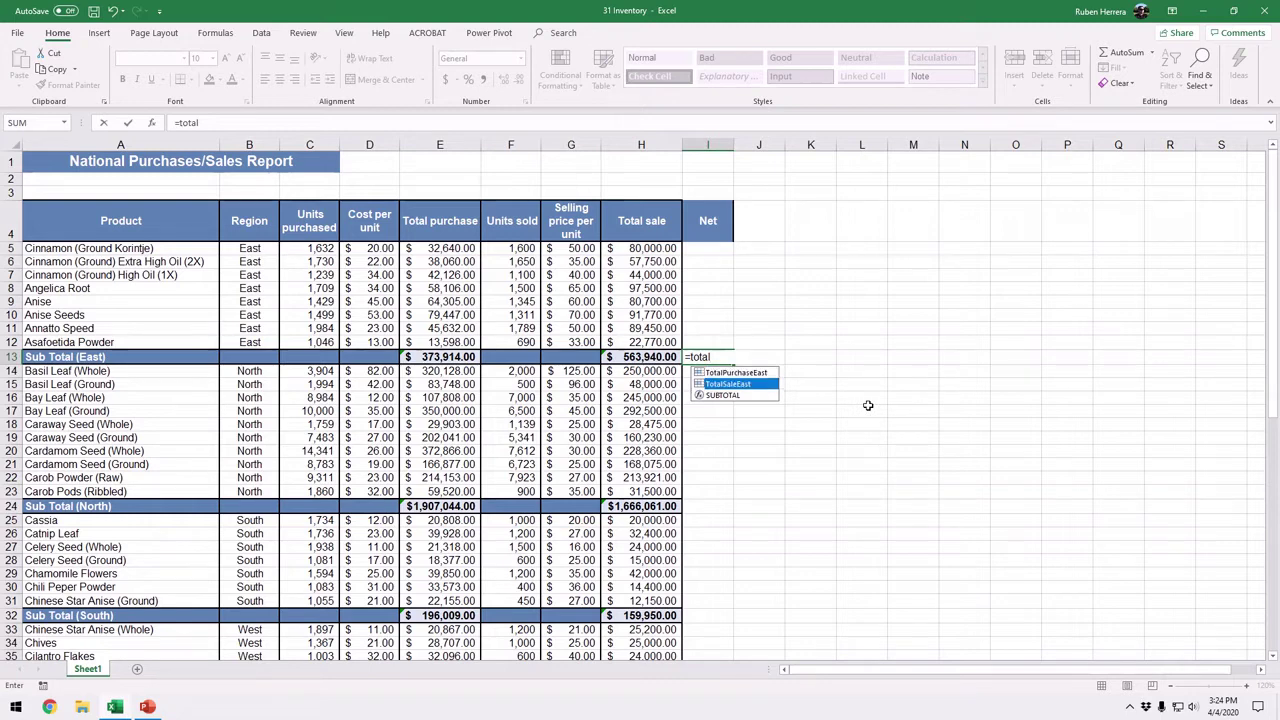
pyautogui.doubleClick(757, 384)
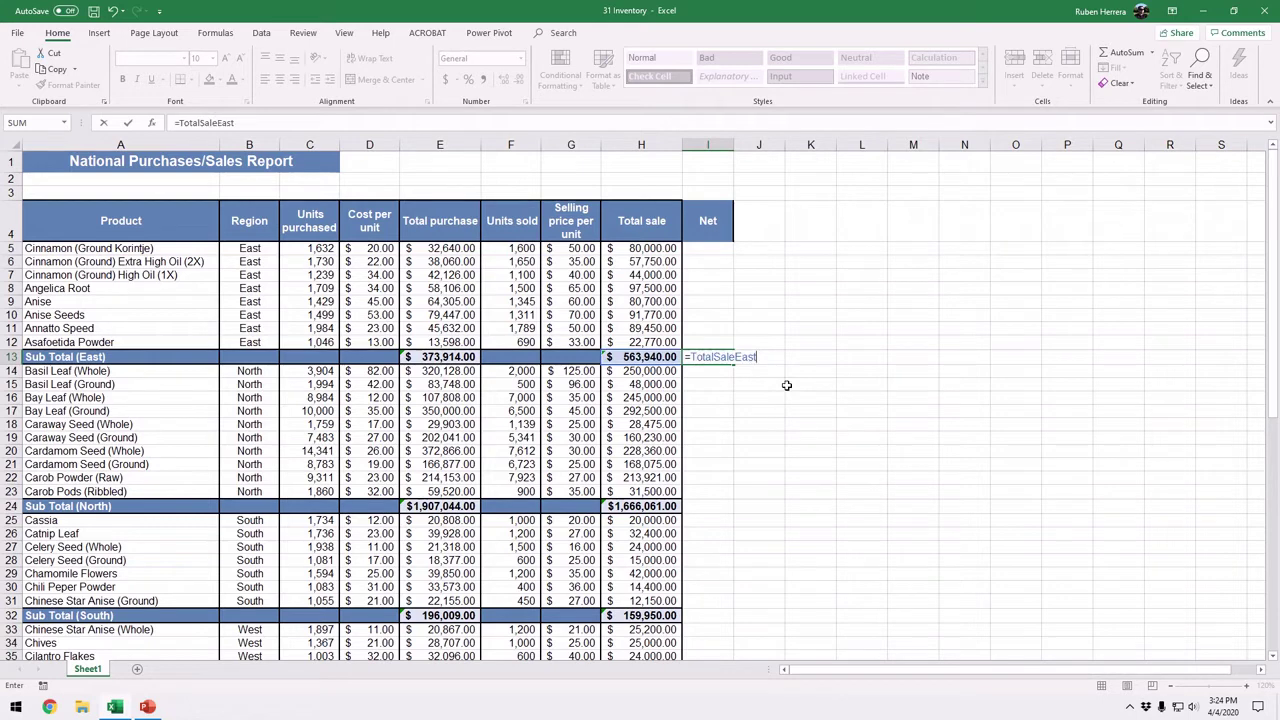
pyautogui.write('-to')
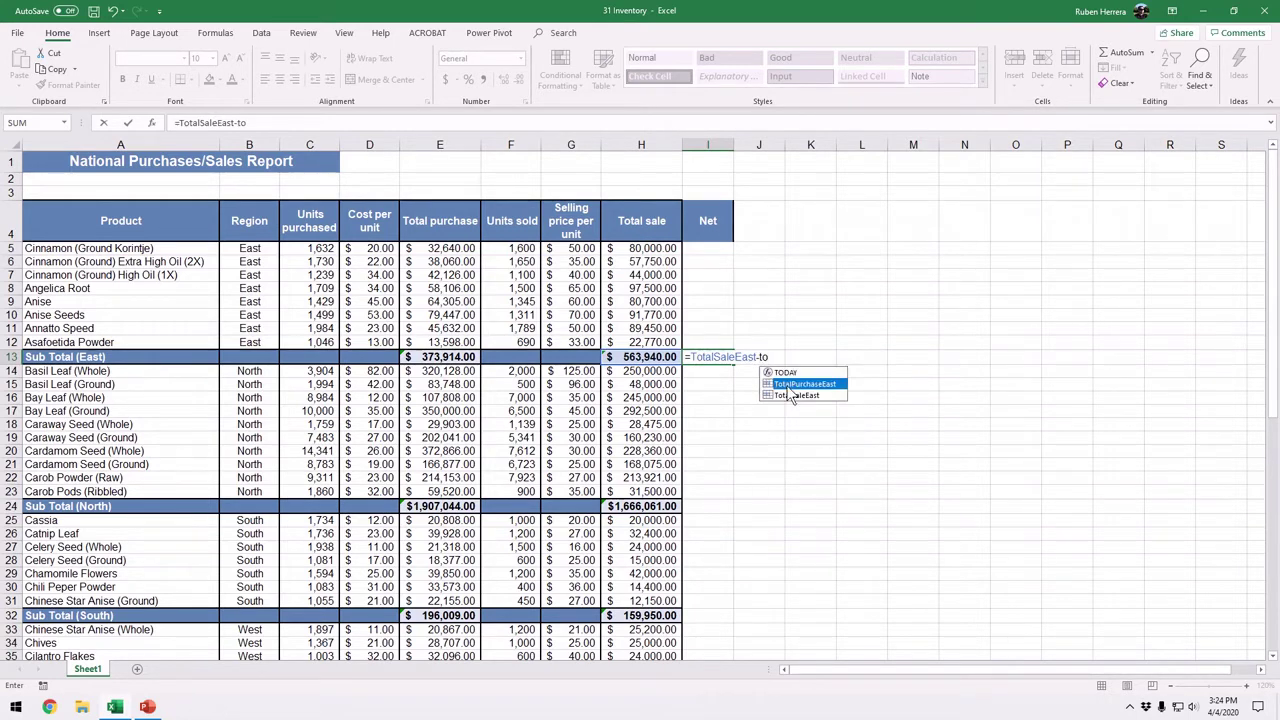
pyautogui.doubleClick(795, 384)
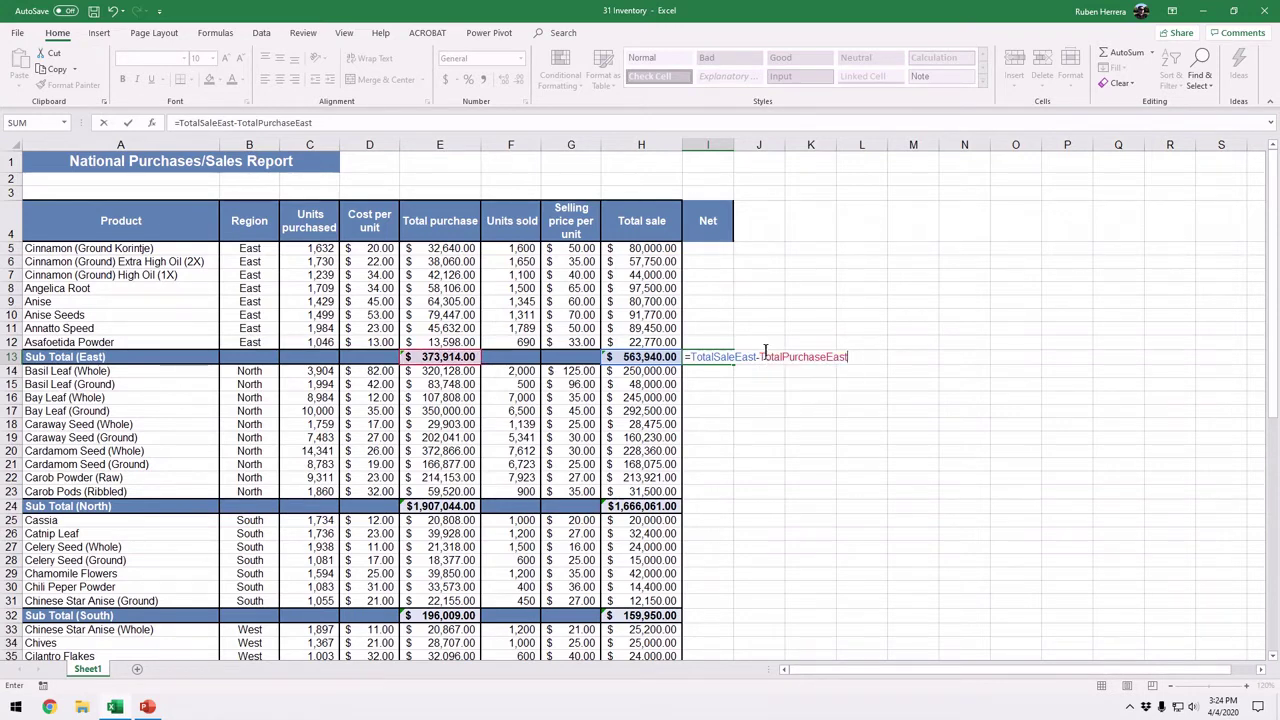
pyautogui.press('BackSpace')
pyautogui.press('BackSpace')
pyautogui.press('BackSpace')
pyautogui.press('BackSpace')
pyautogui.press('BackSpace')
pyautogui.press('BackSpace')
pyautogui.press('BackSpace')
pyautogui.press('BackSpace')
pyautogui.press('BackSpace')
pyautogui.press('BackSpace')
pyautogui.press('BackSpace')
pyautogui.press('BackSpace')
pyautogui.press('BackSpace')
pyautogui.press('BackSpace')
pyautogui.press('BackSpace')
pyautogui.press('BackSpace')
pyautogui.press('BackSpace')
pyautogui.press('BackSpace')
pyautogui.press('BackSpace')
pyautogui.press('BackSpace')
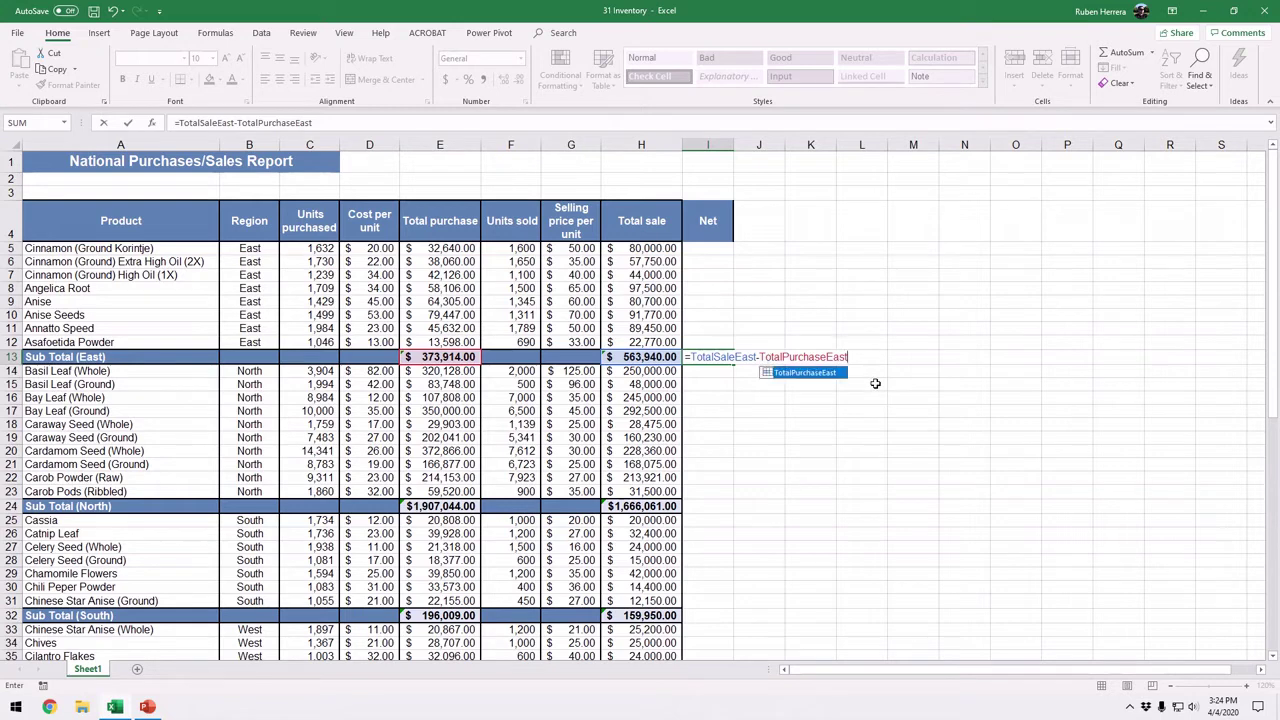
pyautogui.press('BackSpace')
pyautogui.press('BackSpace')
pyautogui.press('BackSpace')
pyautogui.press('BackSpace')
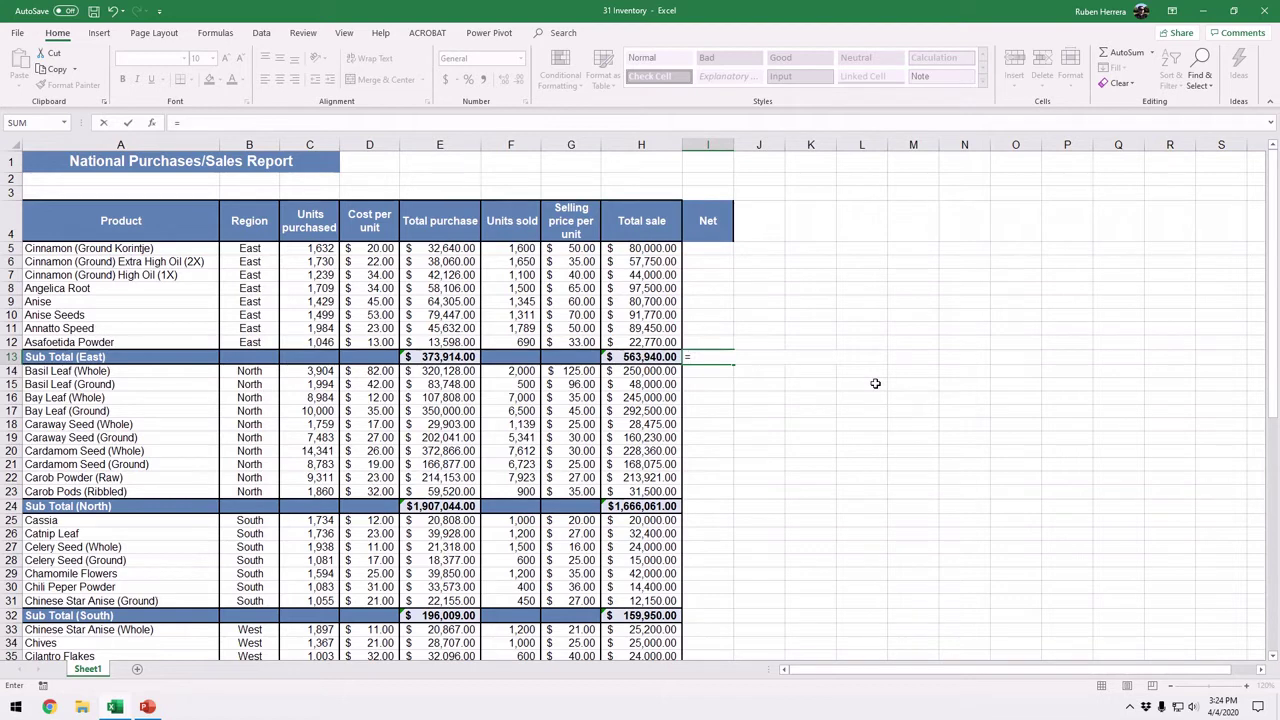
pyautogui.click(63, 122)
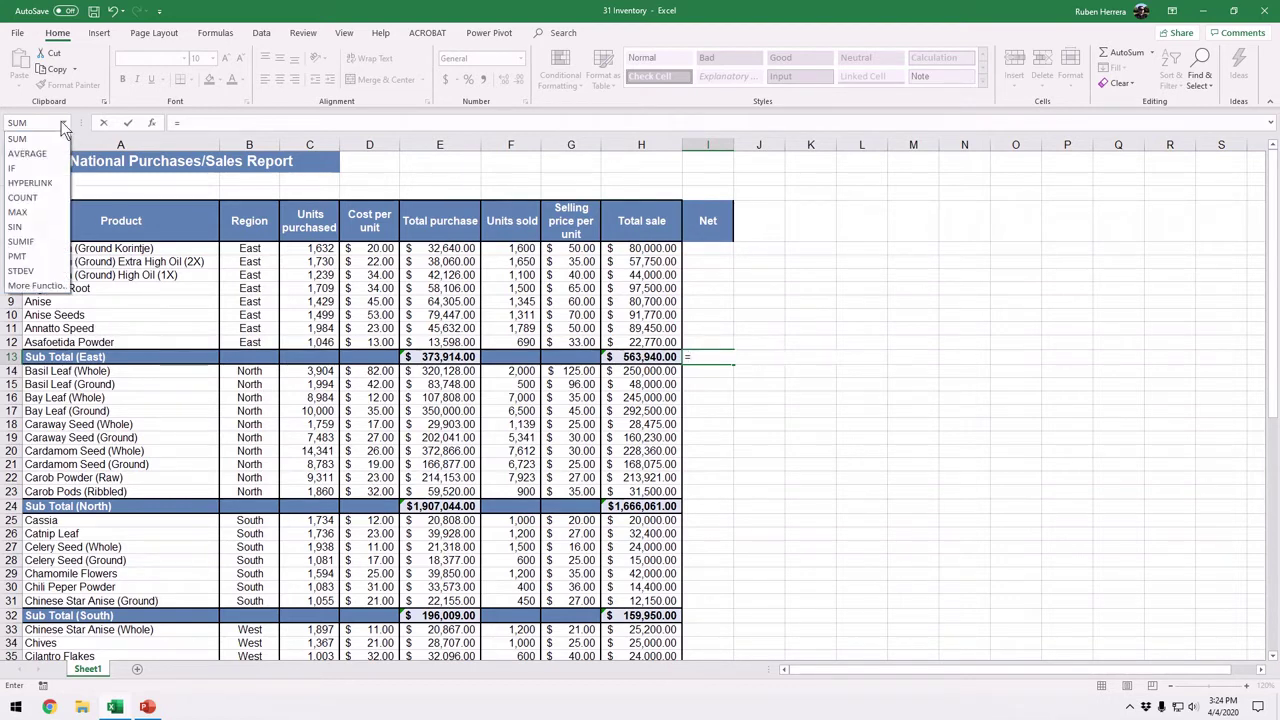
pyautogui.click(63, 124)
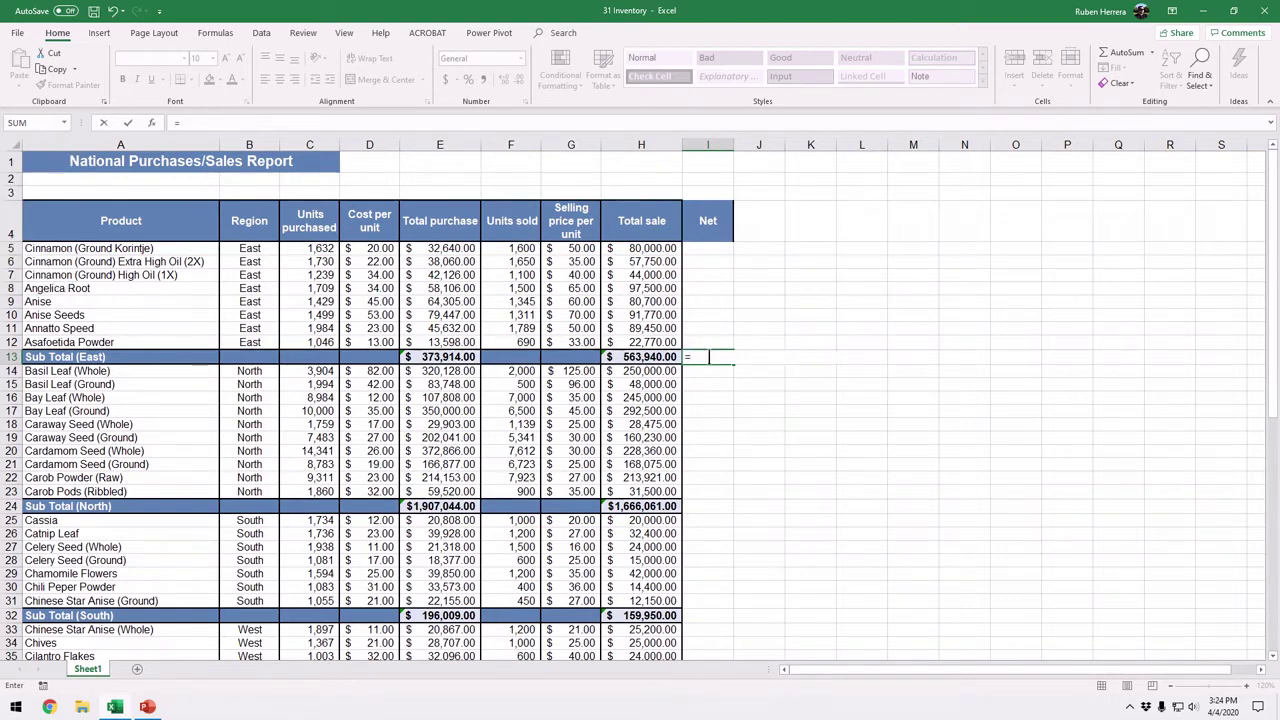
# - Complete the formula in cell I13 as =TotalSaleEast-TotalPurchaseEast using the defined names
pyautogui.click(696, 357)
pyautogui.write('total')
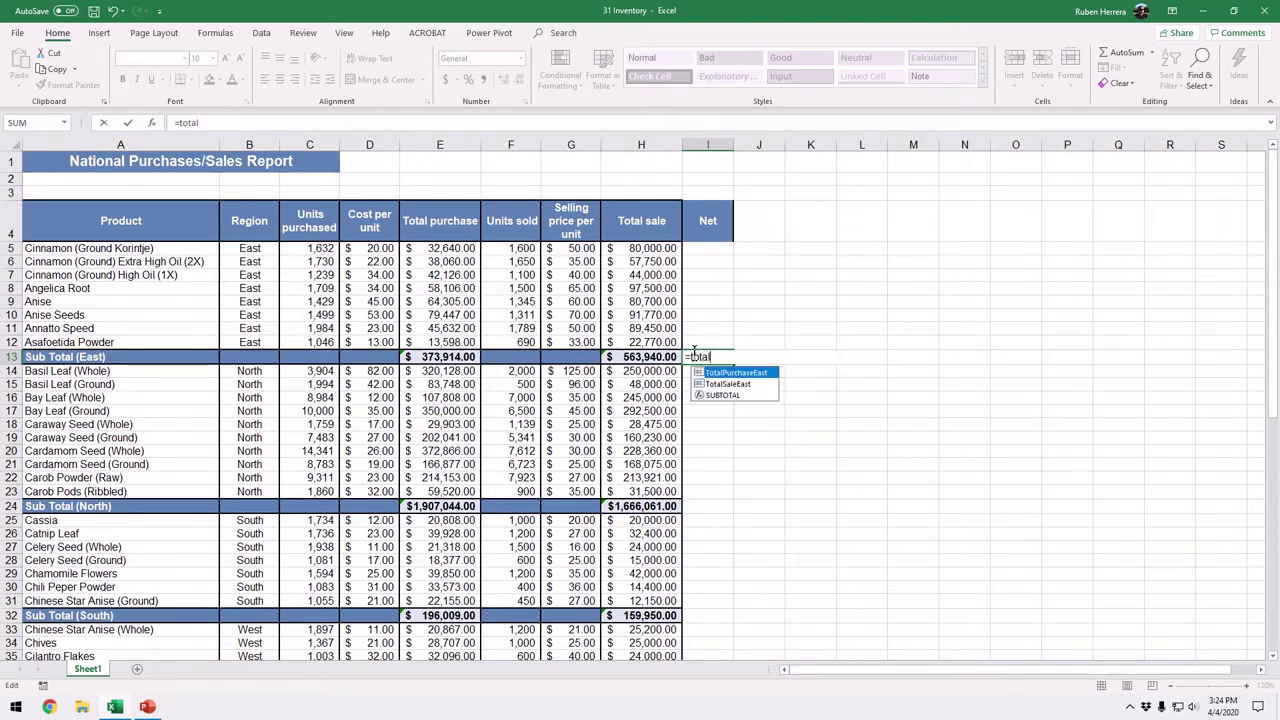
pyautogui.press('Down')
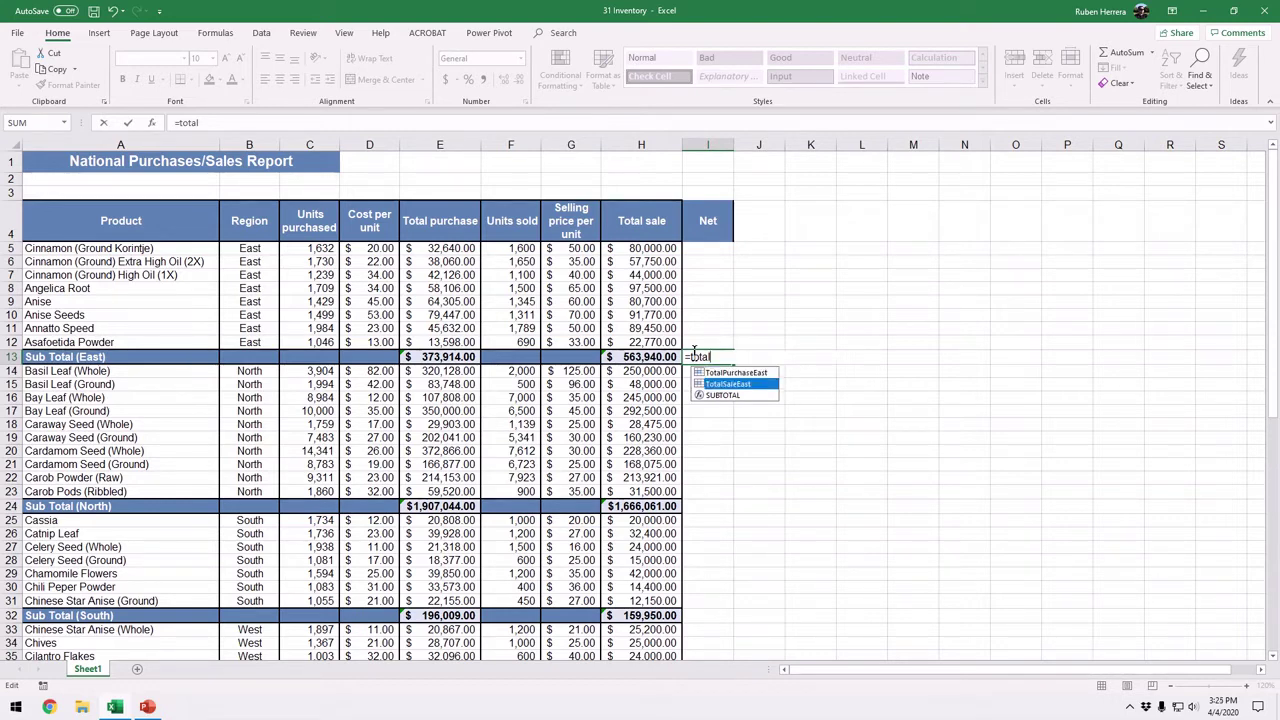
pyautogui.press('Down')
pyautogui.press('Up')
pyautogui.doubleClick(726, 385)
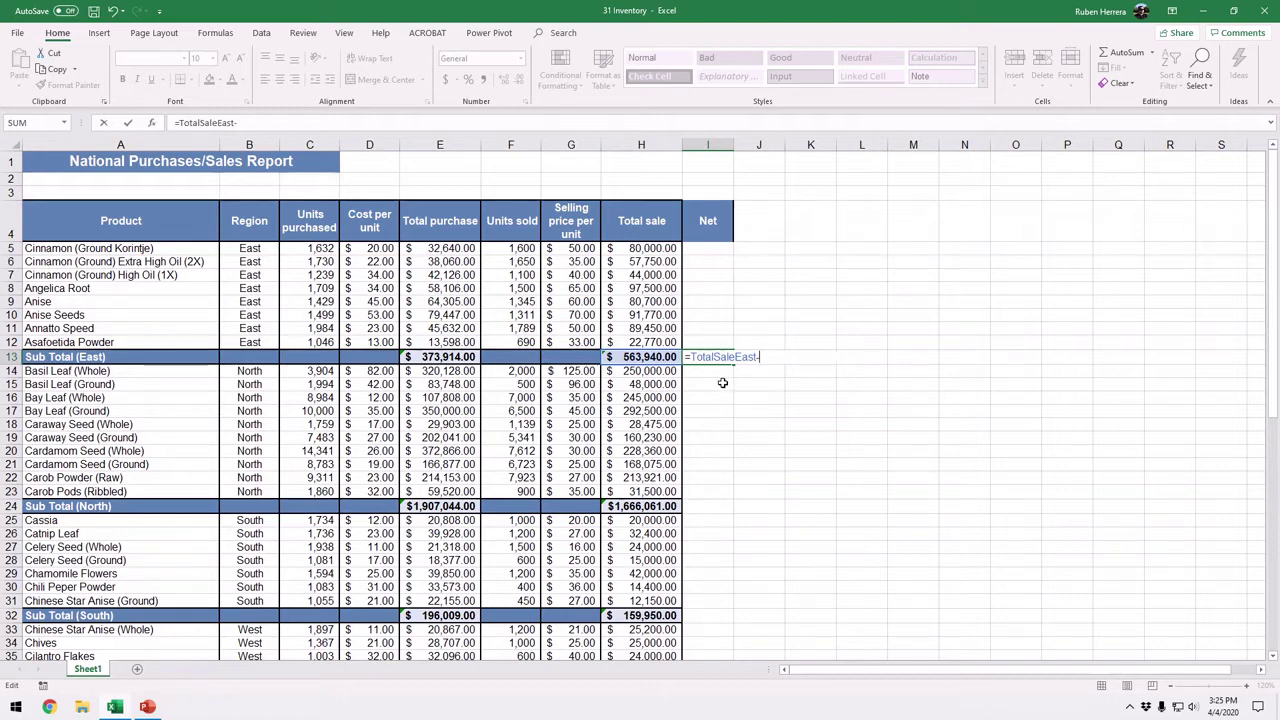
pyautogui.write('to')
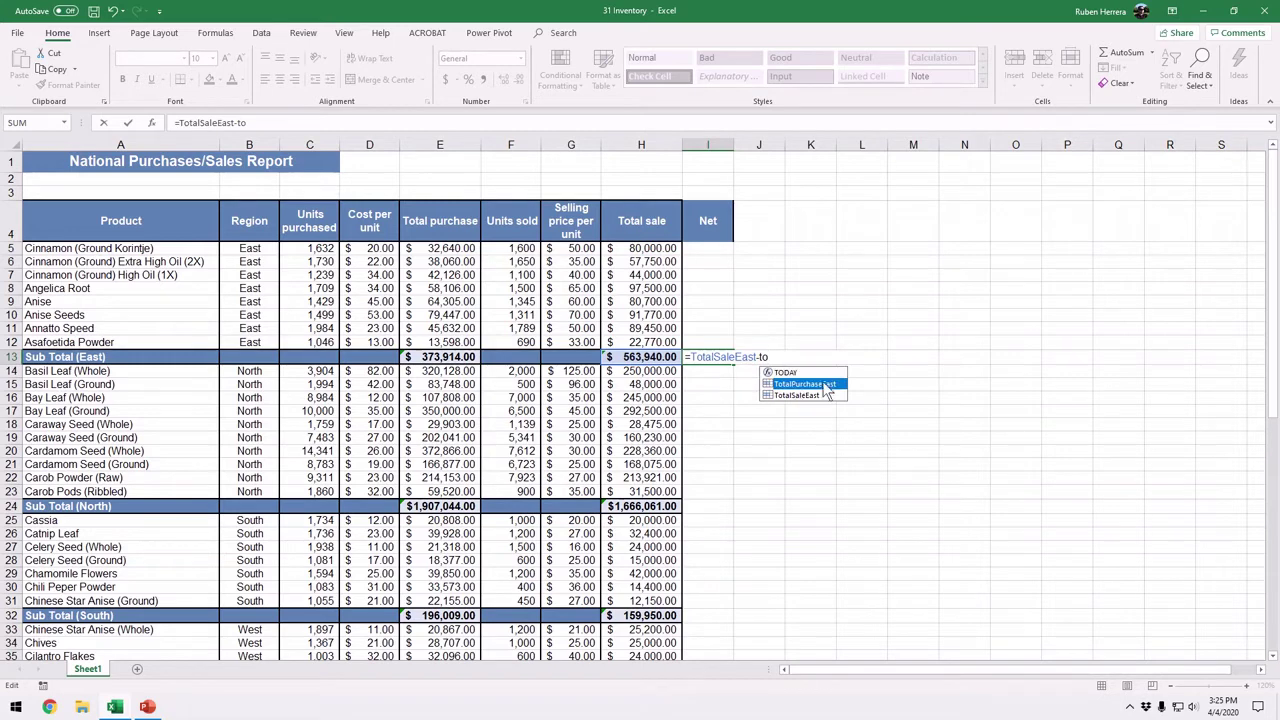
pyautogui.doubleClick(826, 388)
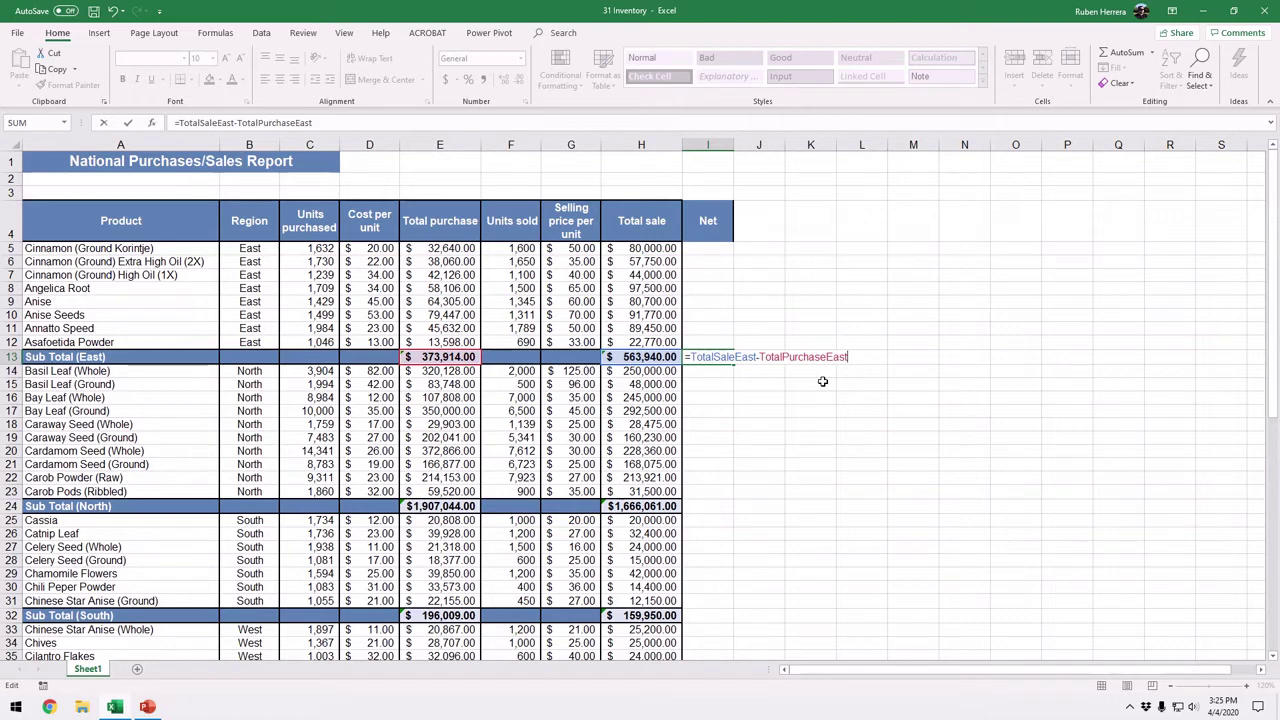
pyautogui.press('Return')
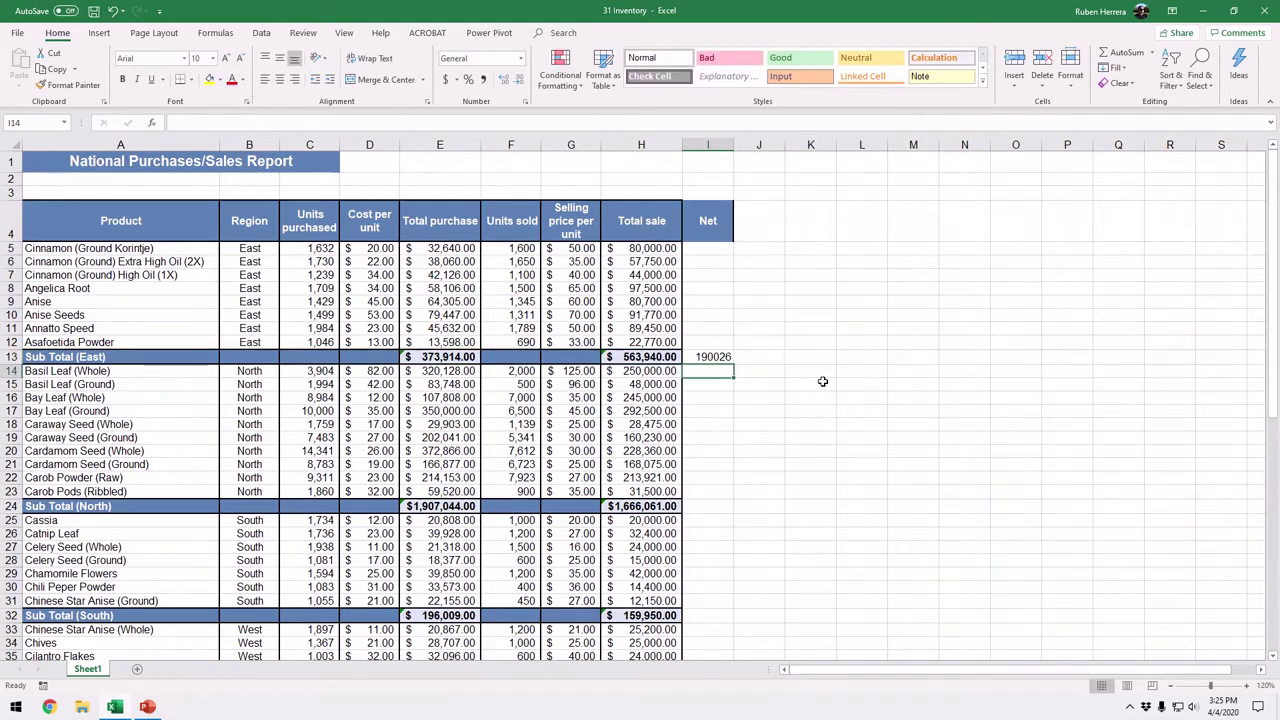
# - Apply the dollar accounting number format to the East net amount in I13 and review its formula
pyautogui.click(714, 358)
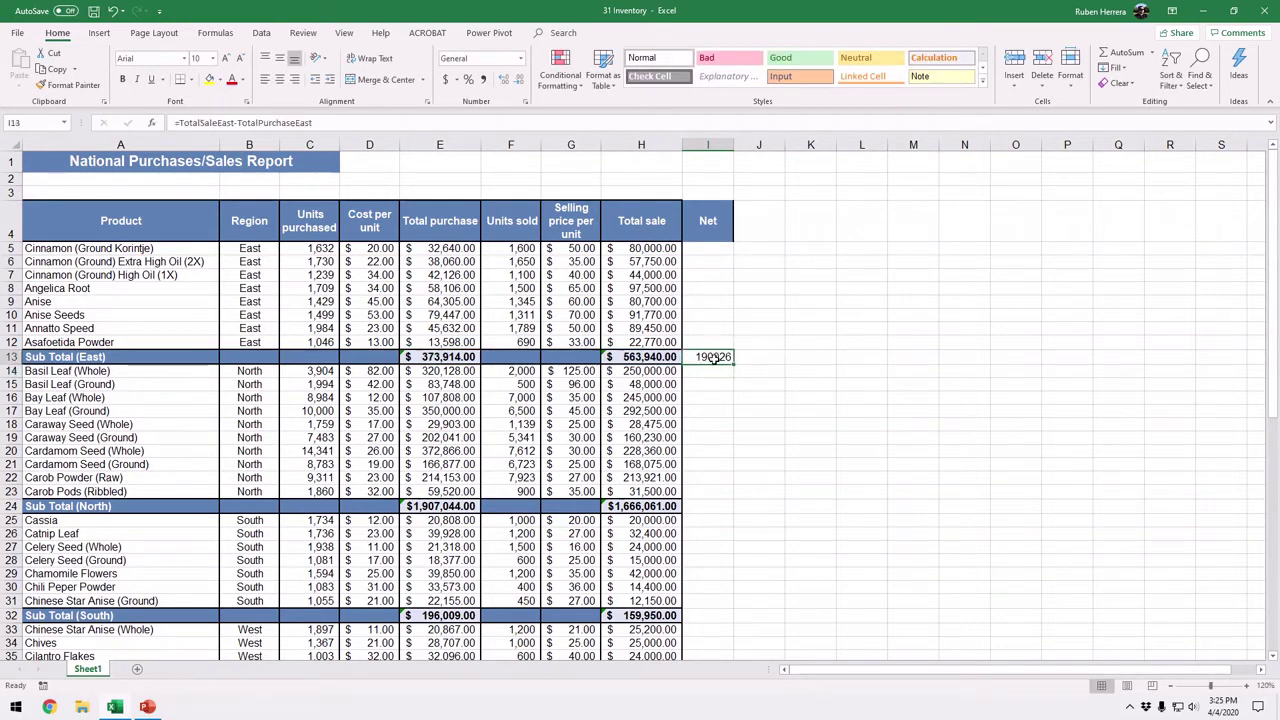
pyautogui.click(445, 80)
pyautogui.click(795, 410)
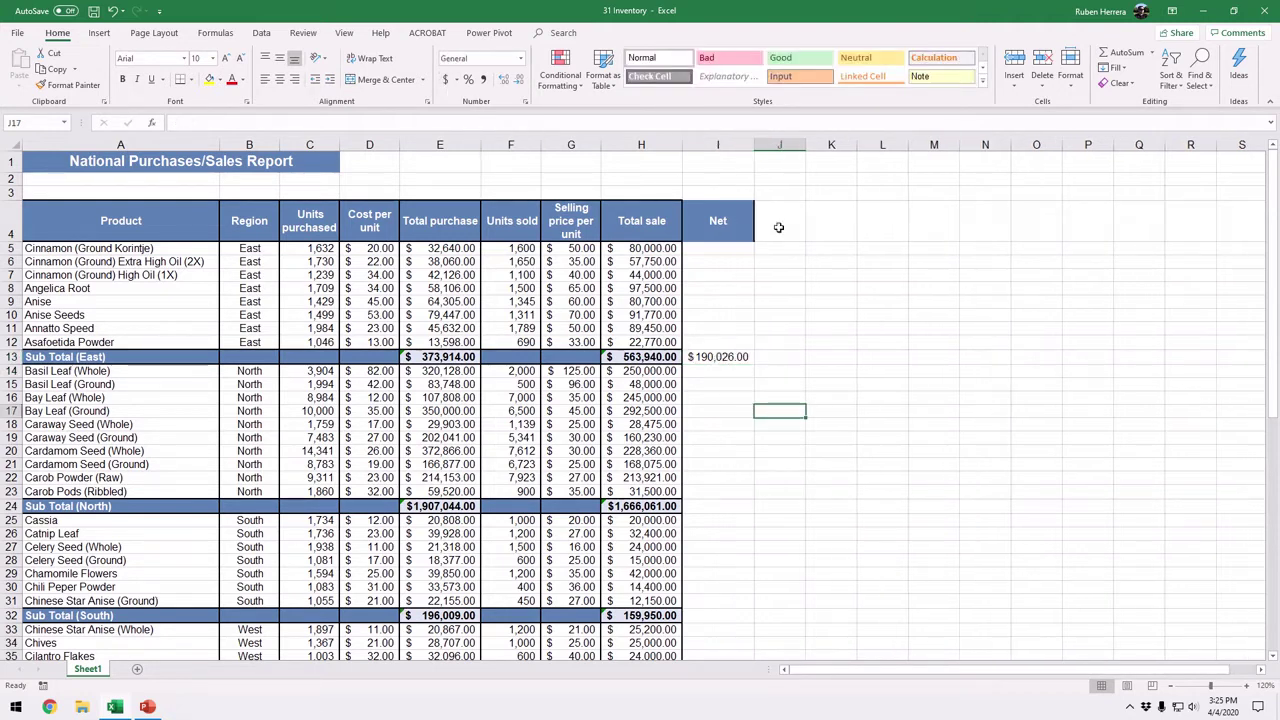
pyautogui.doubleClick(711, 358)
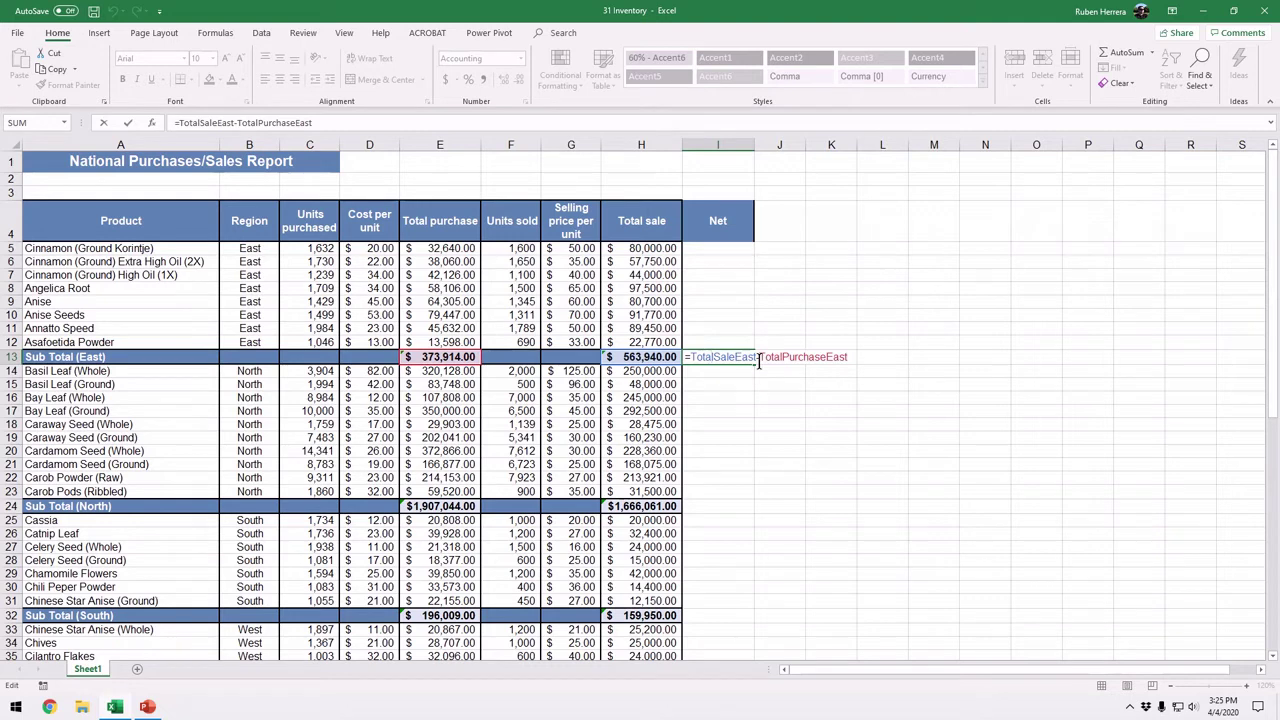
pyautogui.hotkey('ctrl', 'Return')
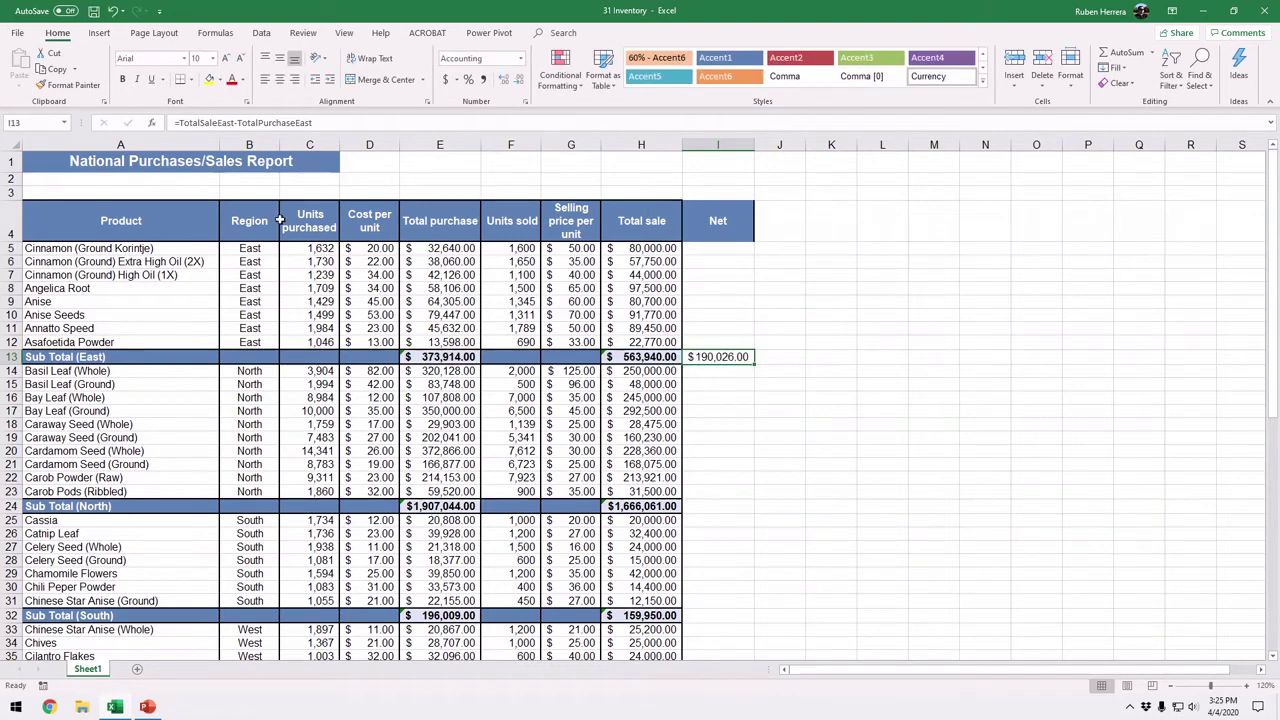
# - Go to the named cell EndofReport and return to cell I5 beneath the Net header
pyautogui.click(63, 122)
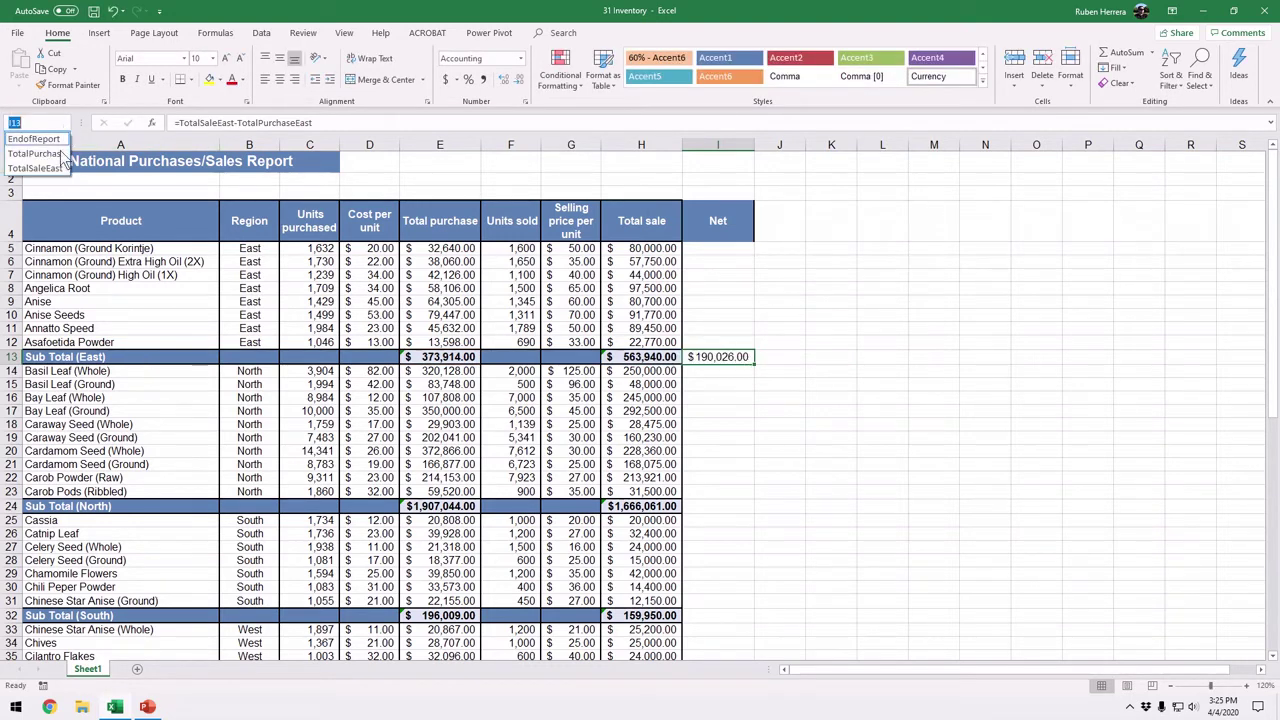
pyautogui.click(50, 138)
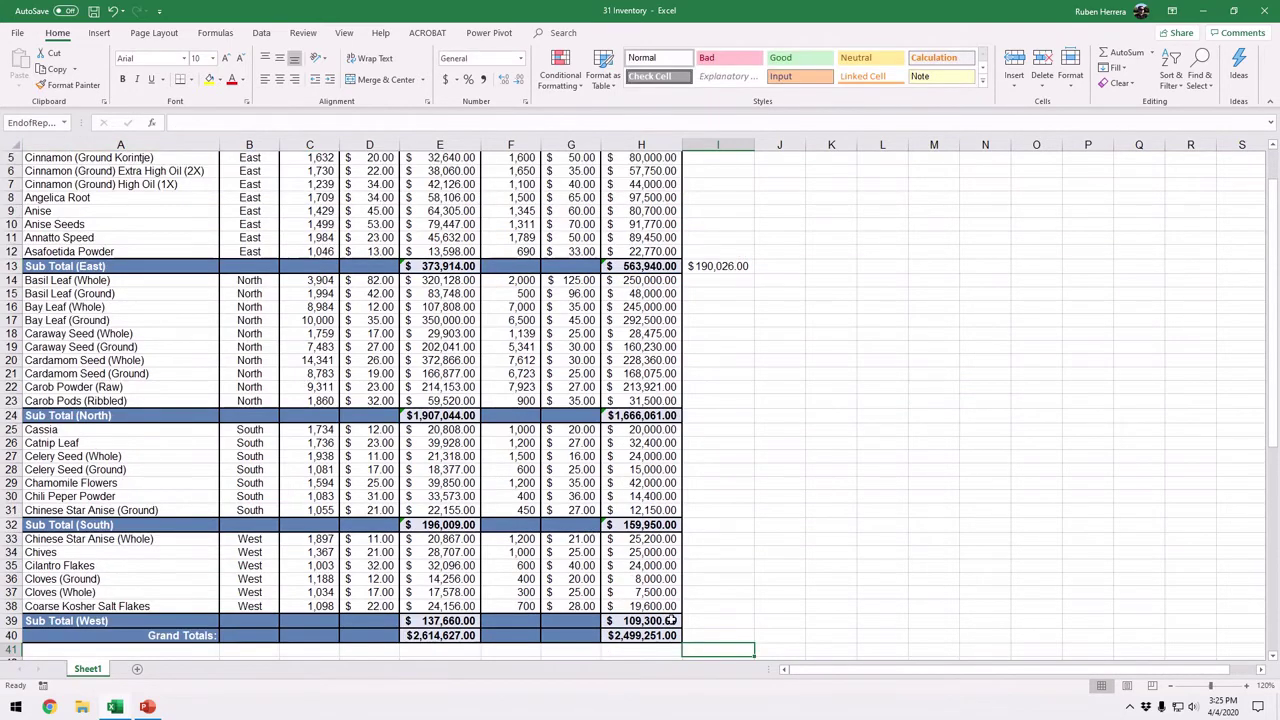
pyautogui.scroll(2, 672, 605)
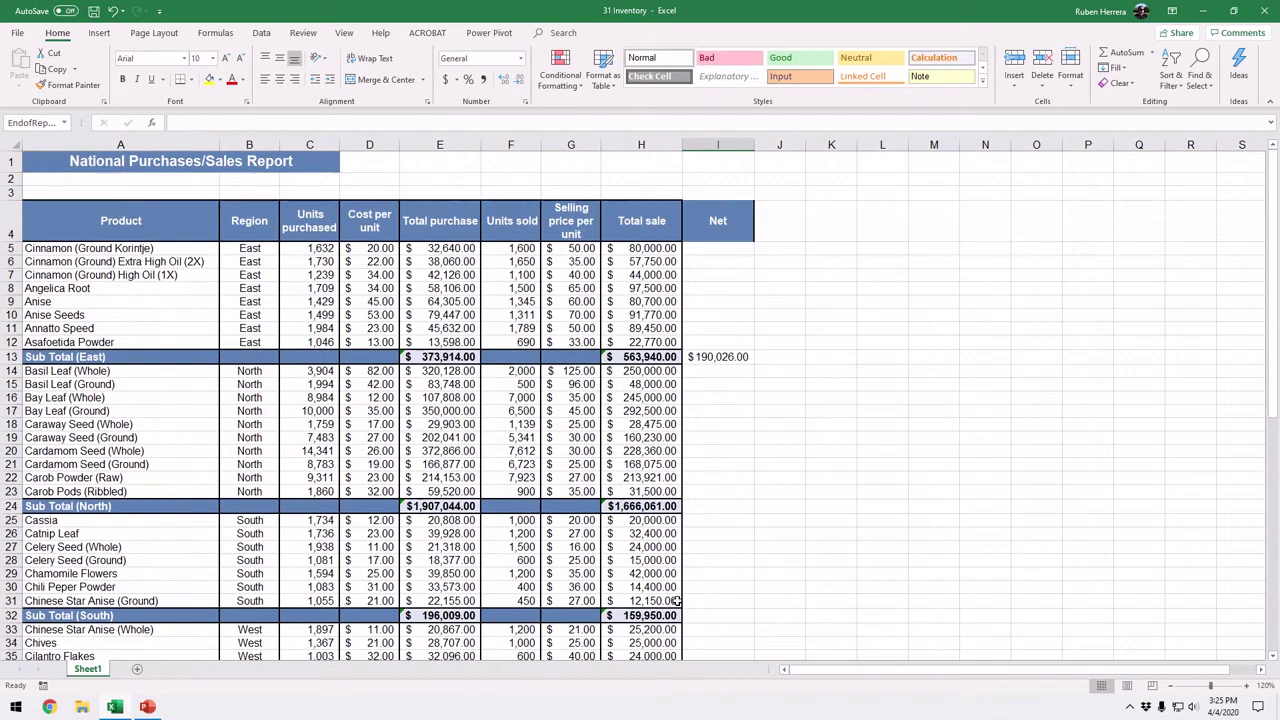
pyautogui.click(722, 256)
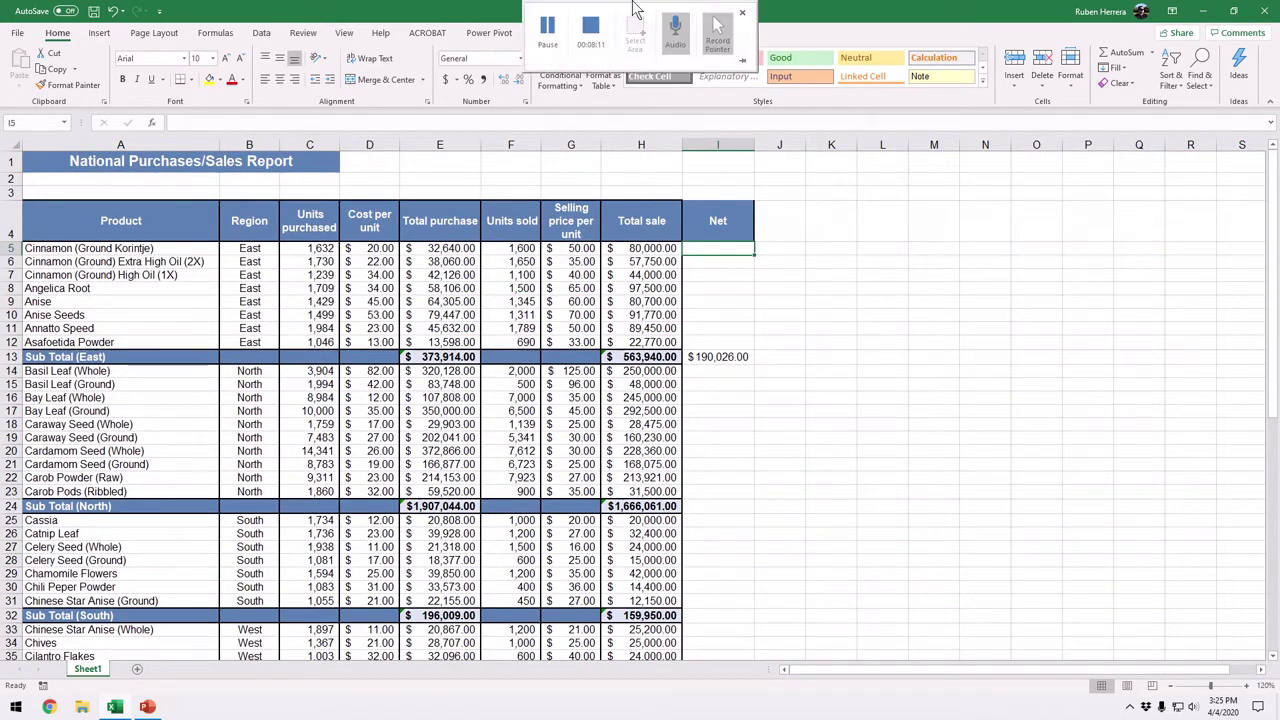
# - Check the list of defined names available for navigation and return to cell I5 beneath the Net header
pyautogui.click(721, 311)
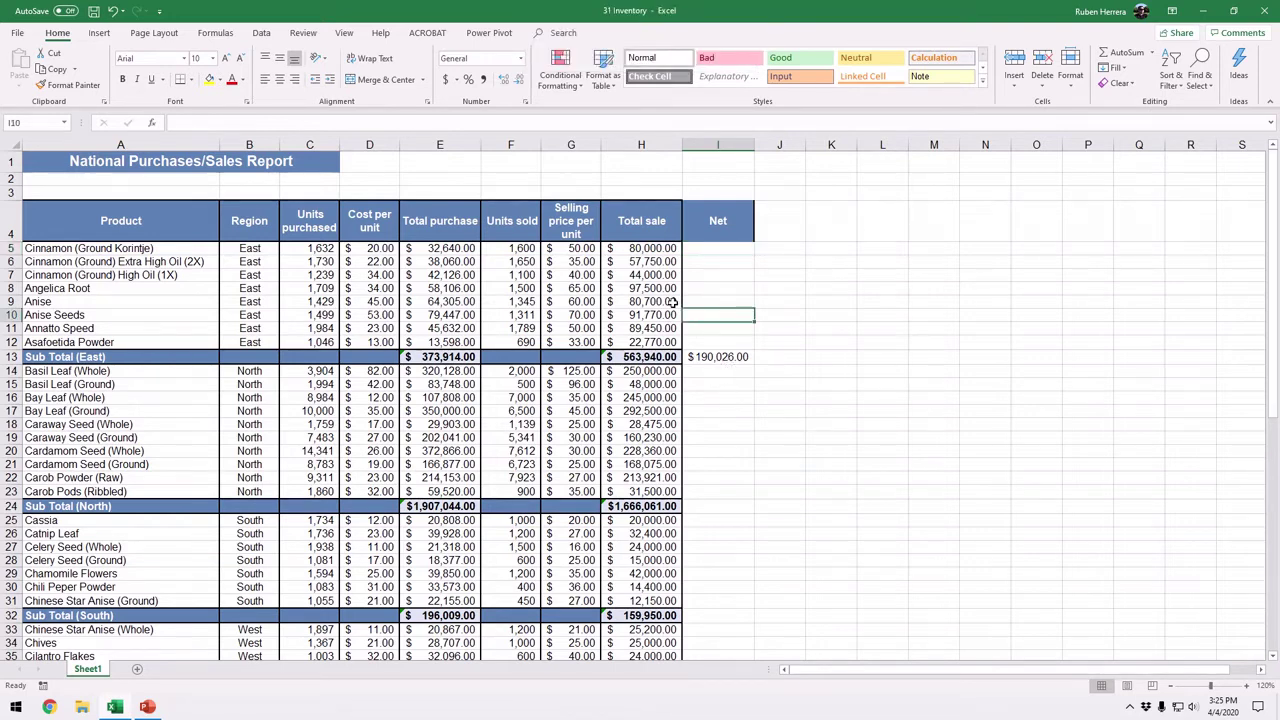
pyautogui.click(64, 122)
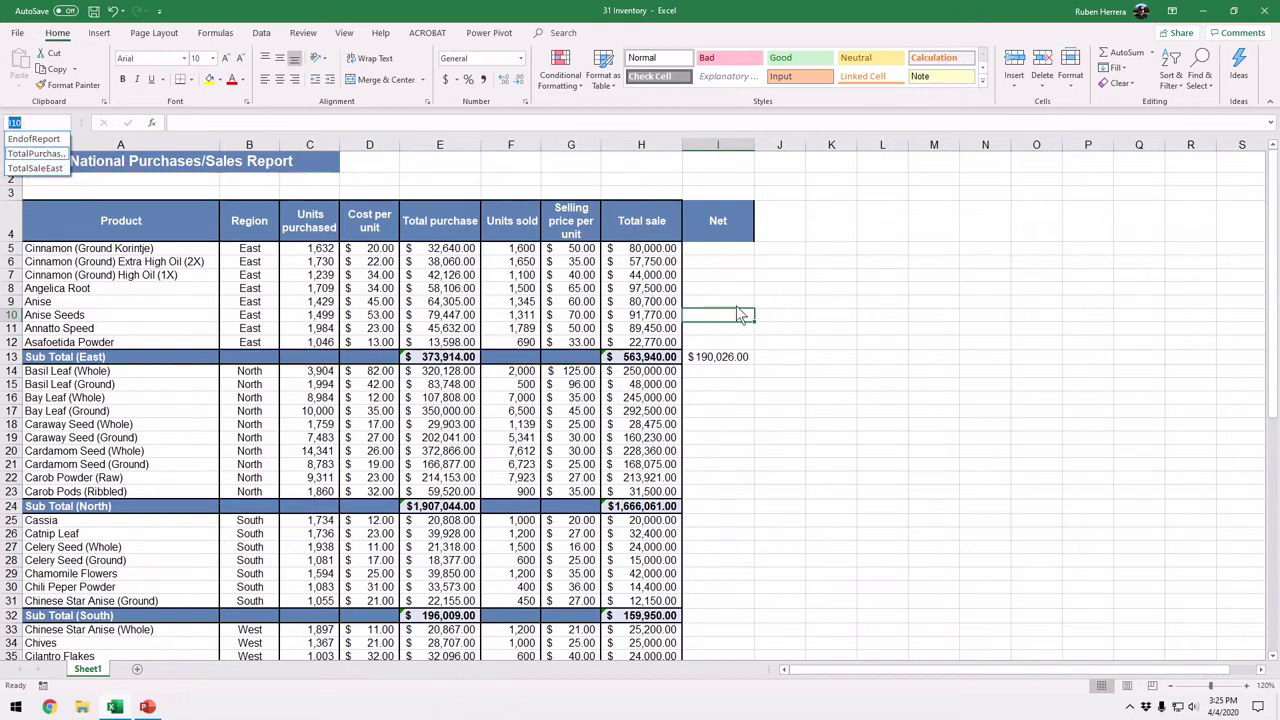
pyautogui.click(713, 254)
pyautogui.click(718, 249)
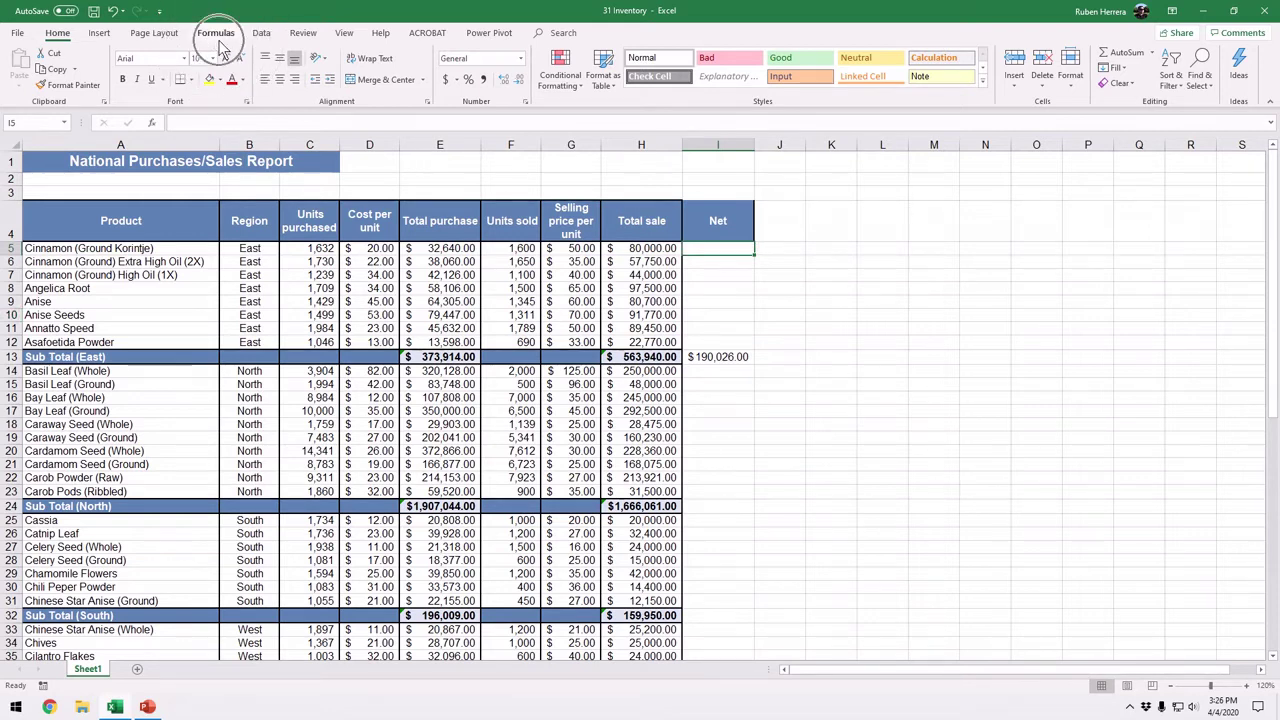
# - Open the Name Manager and place it beside the Net column, clear of the report data, to review the workbook's defined names
pyautogui.click(218, 36)
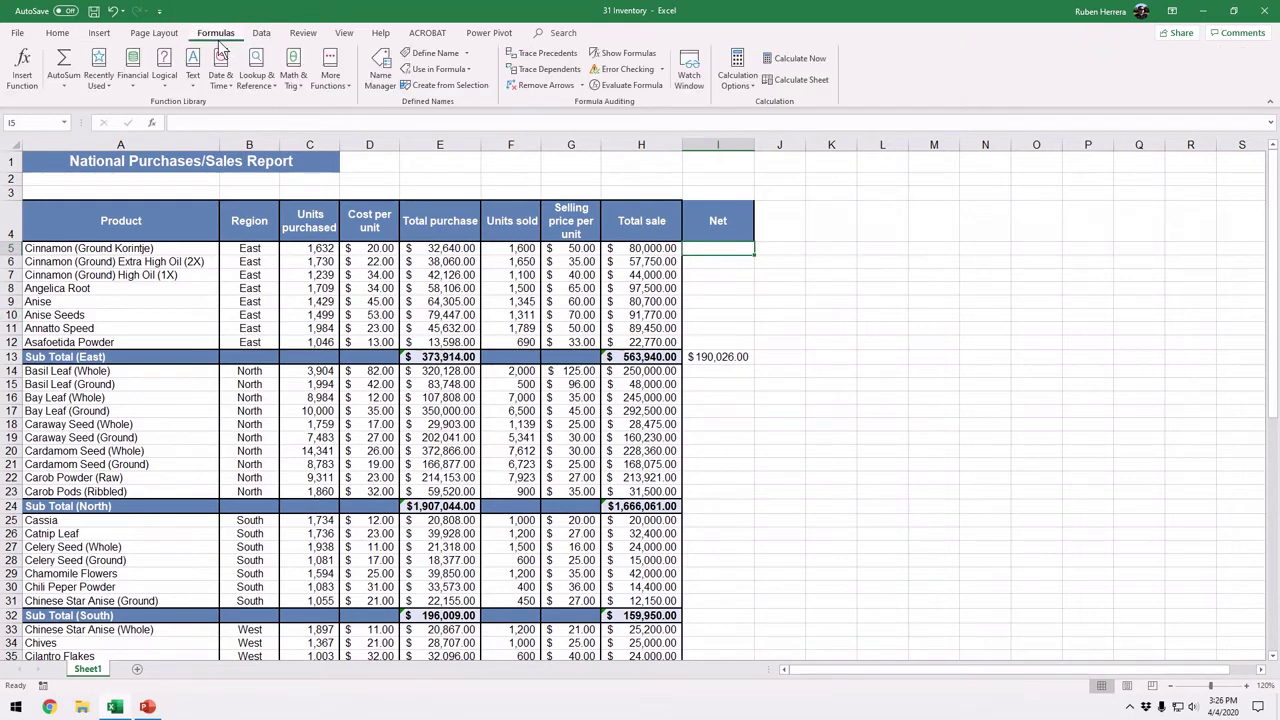
pyautogui.click(383, 95)
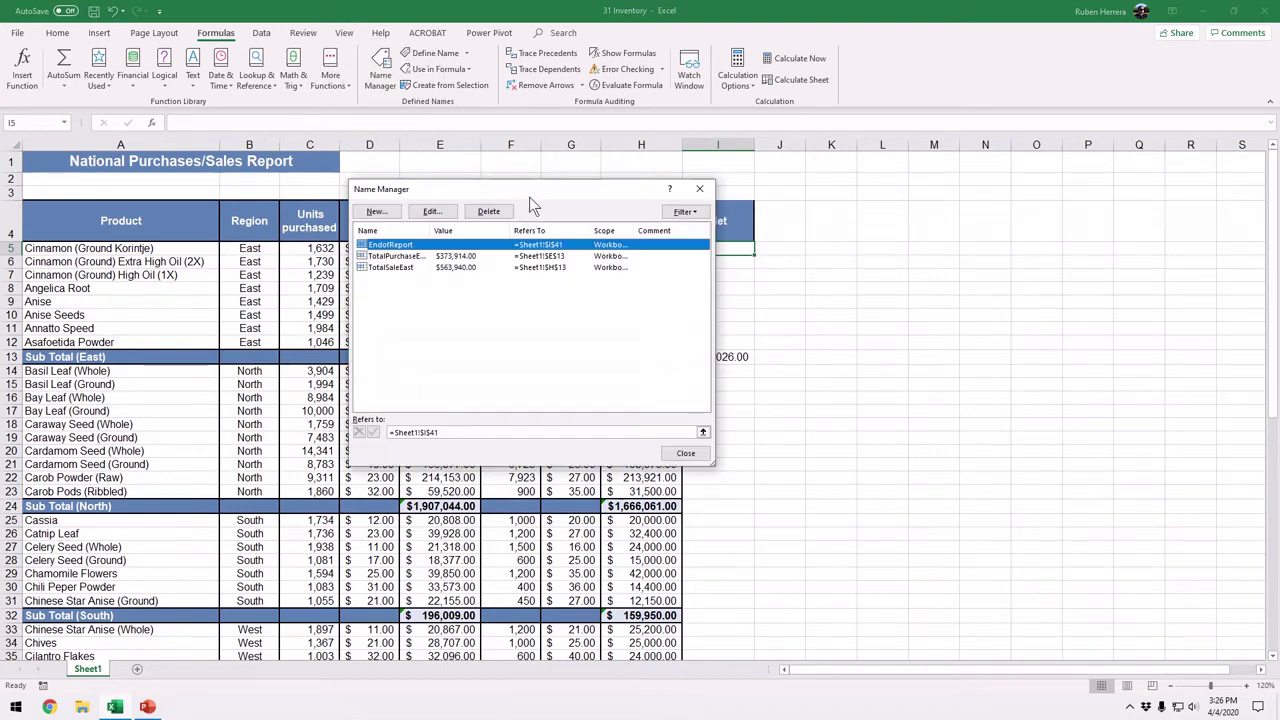
pyautogui.moveTo(529, 197); pyautogui.dragTo(1029, 244)
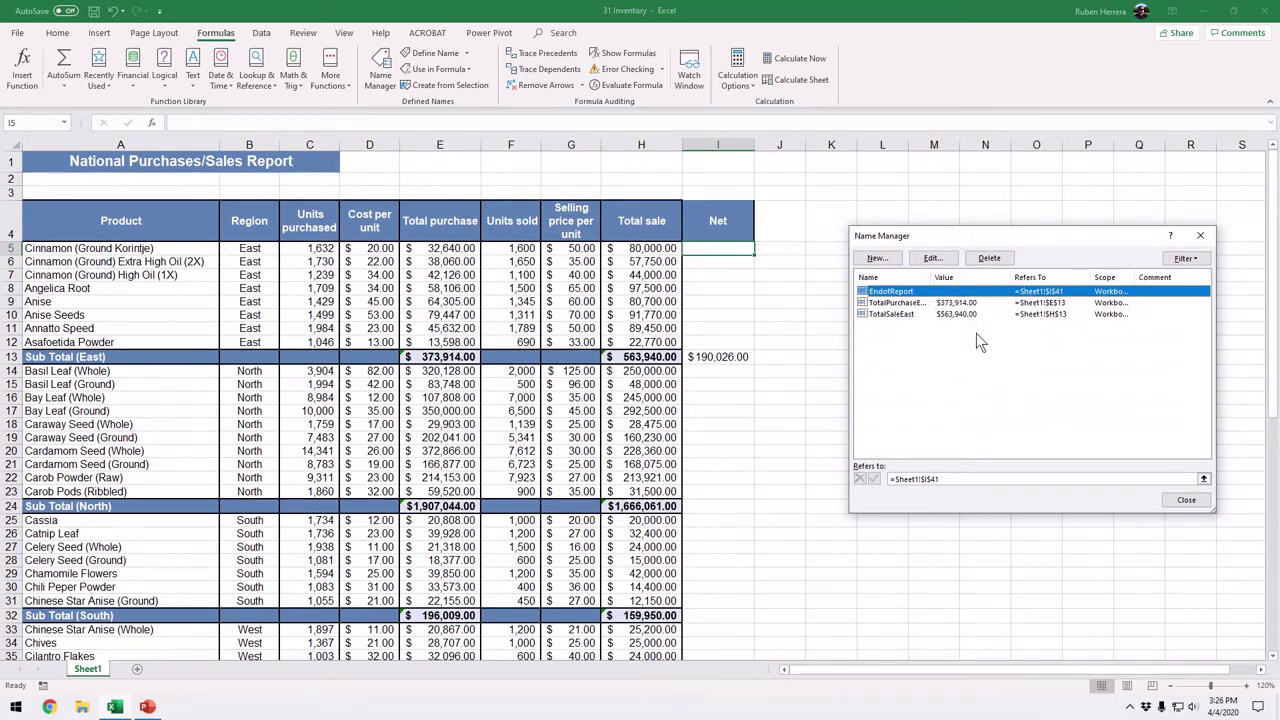
pyautogui.press('ctrl')
pyautogui.press('ctrl')
pyautogui.moveTo(1035, 242); pyautogui.dragTo(970, 234)
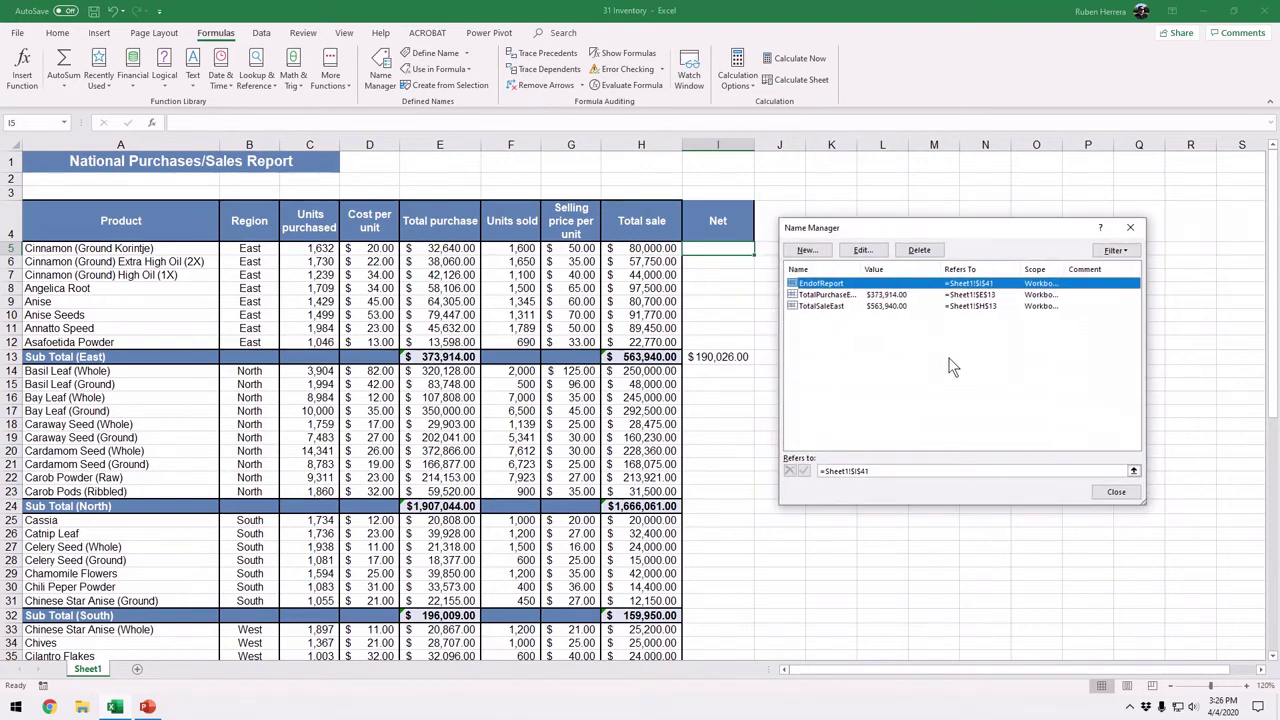
pyautogui.press('ctrl')
pyautogui.press('ctrl')
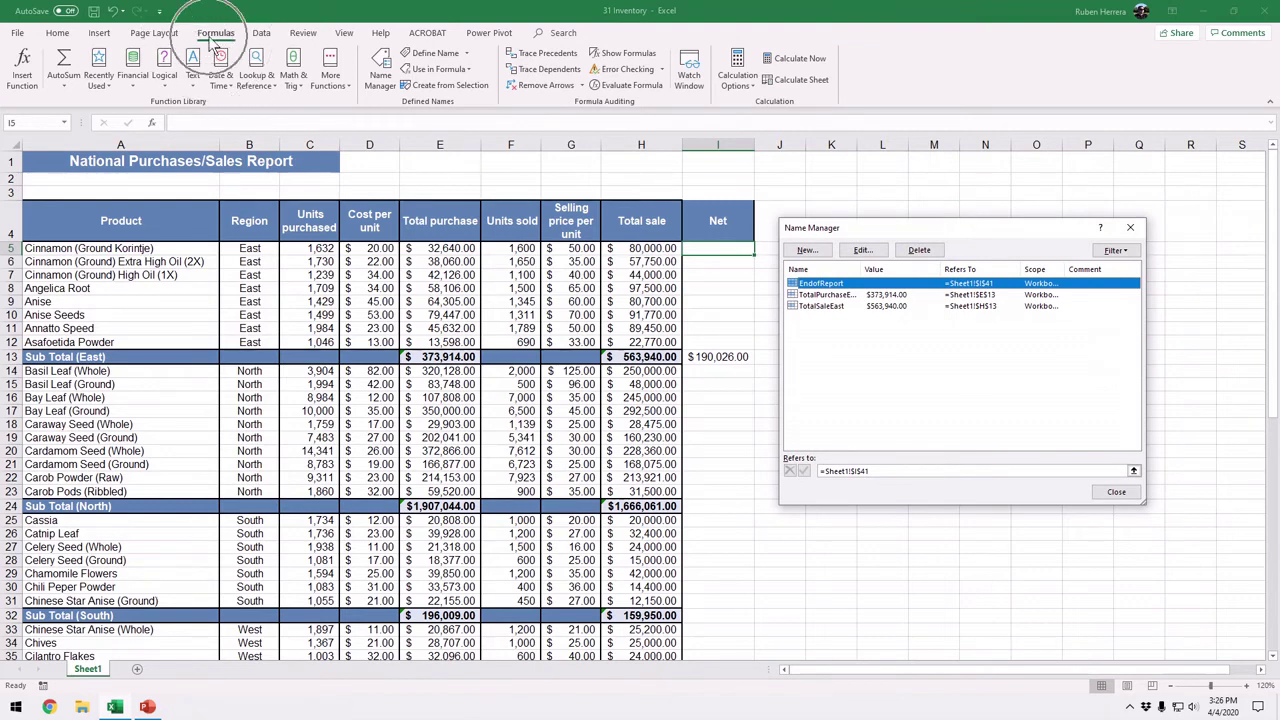
pyautogui.press('ctrl')
pyautogui.press('ctrl')
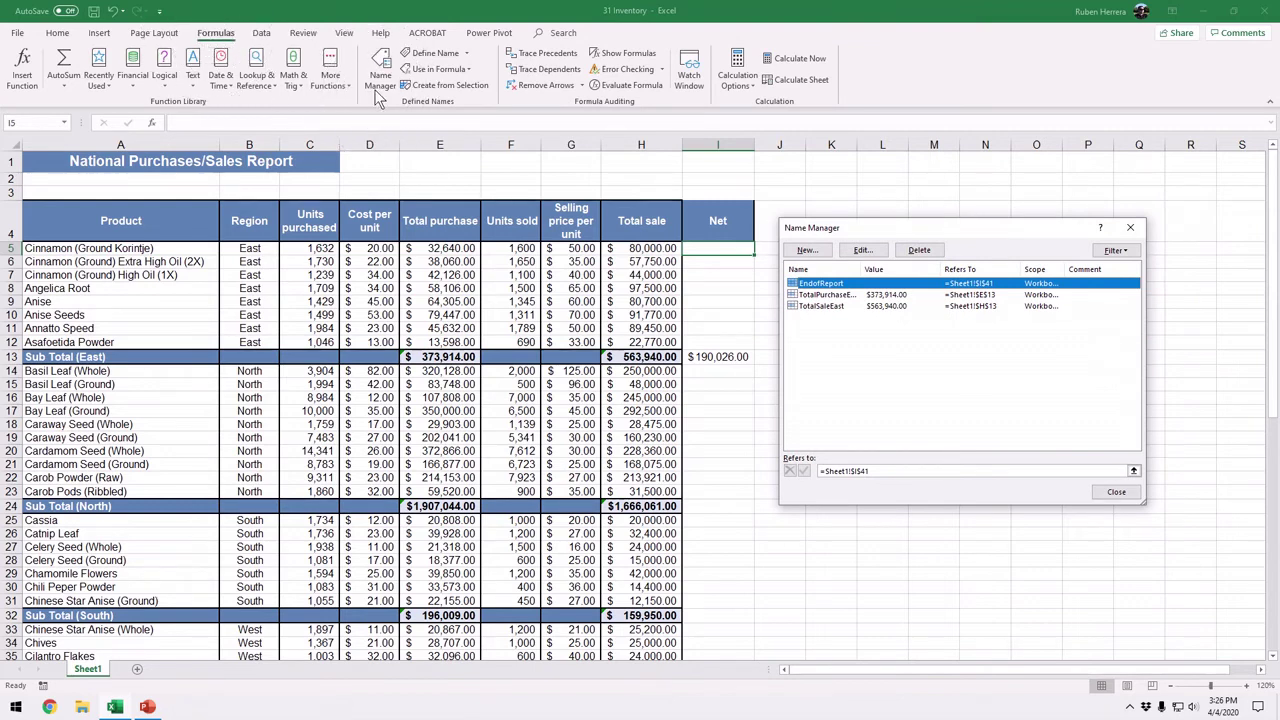